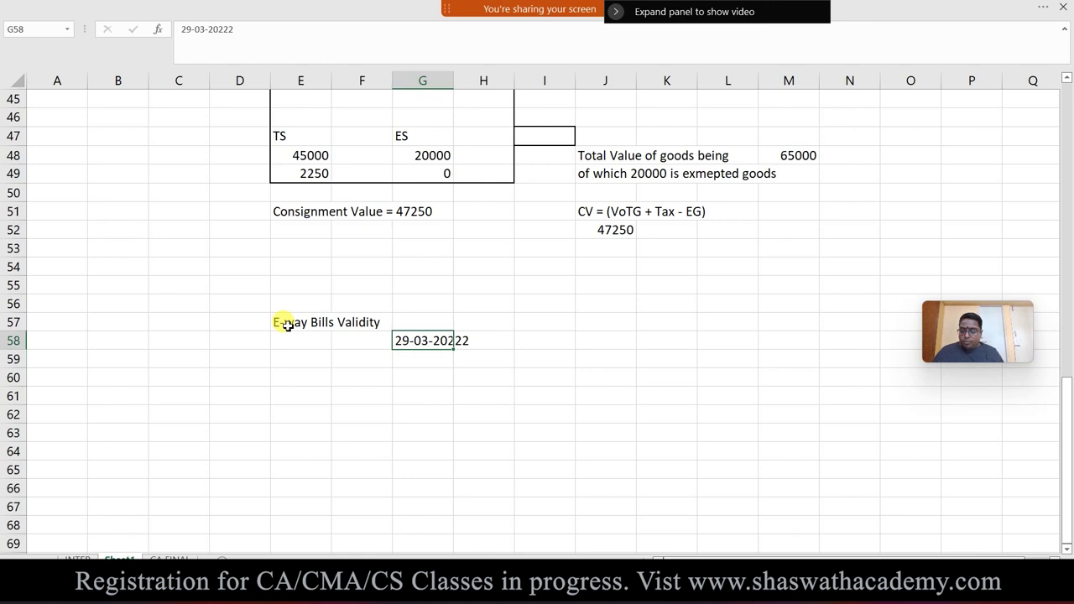
- Correct the date in G58 to 29-03-2022 and enter the time 12:42:00 in G59
key("BackSpace")
key("Return")
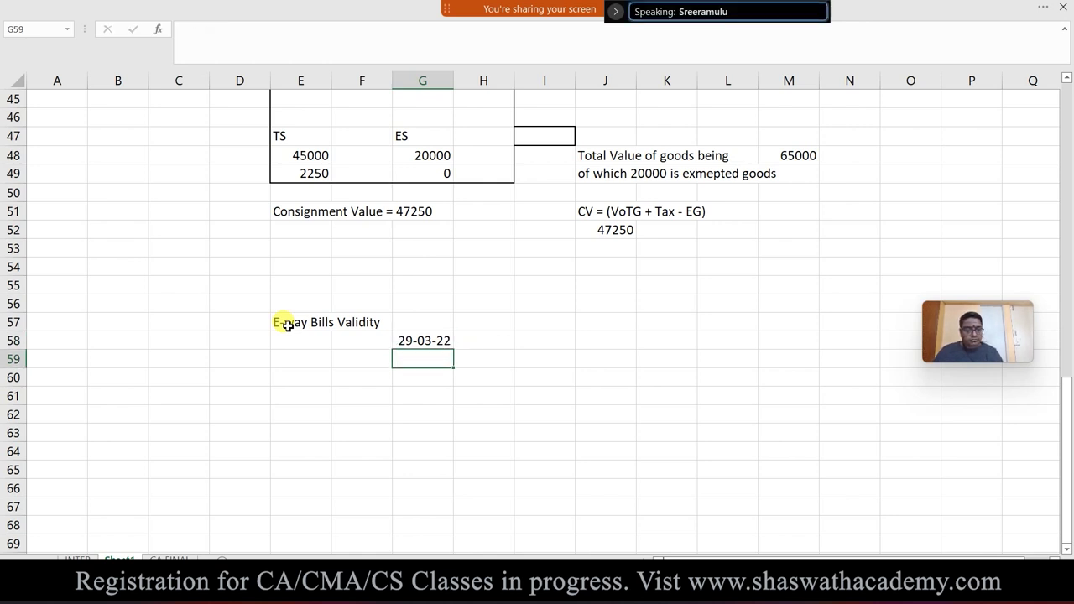
type("12")
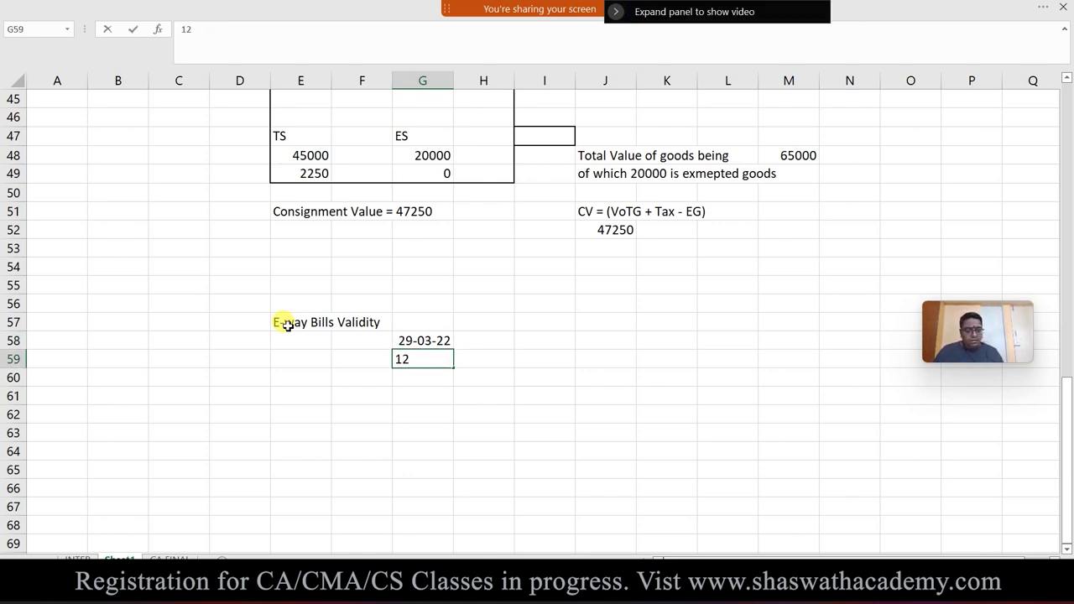
type(":42:")
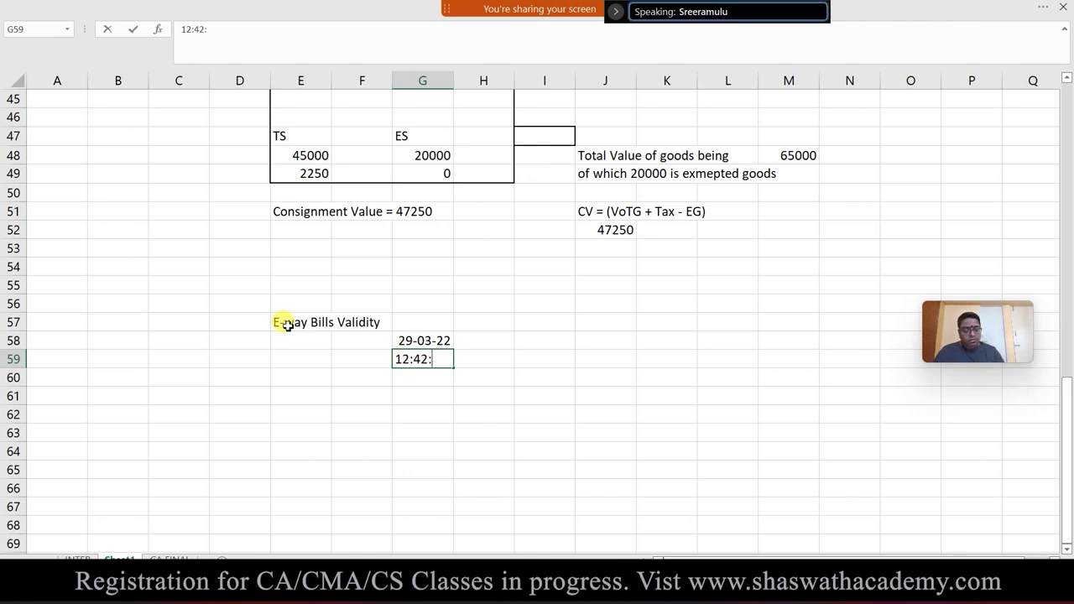
type("00")
key("Return")
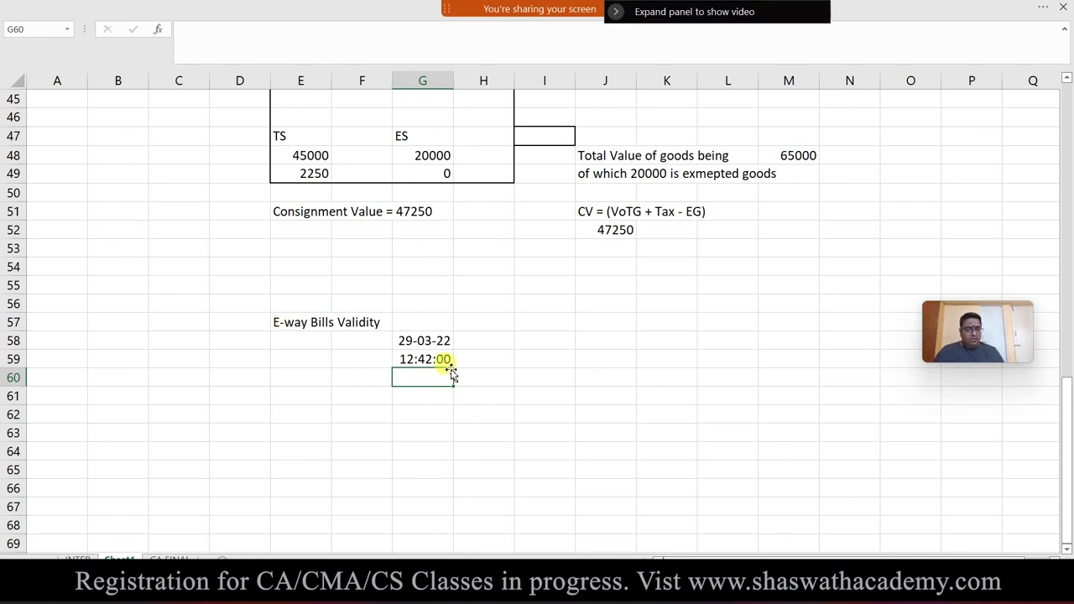
left_click(516, 359)
left_click(420, 339)
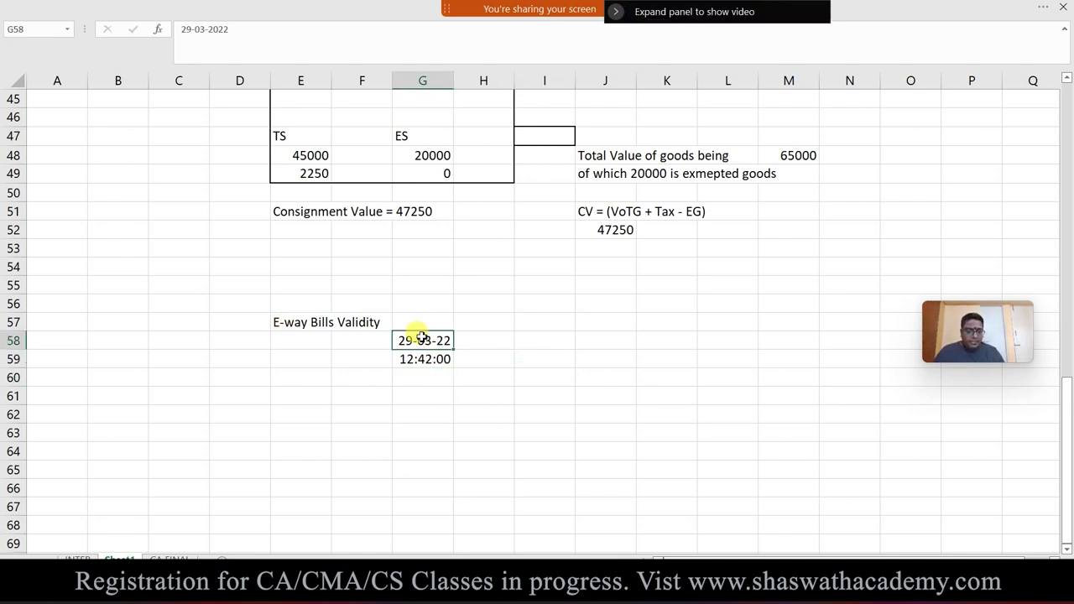
left_click(505, 346)
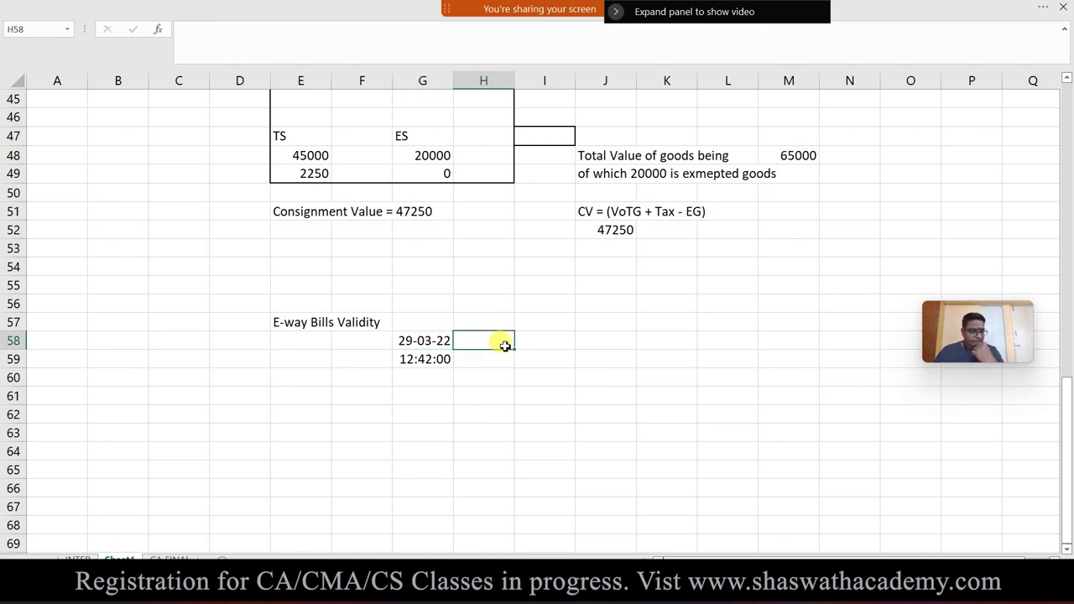
left_click_drag(434, 338, 497, 353)
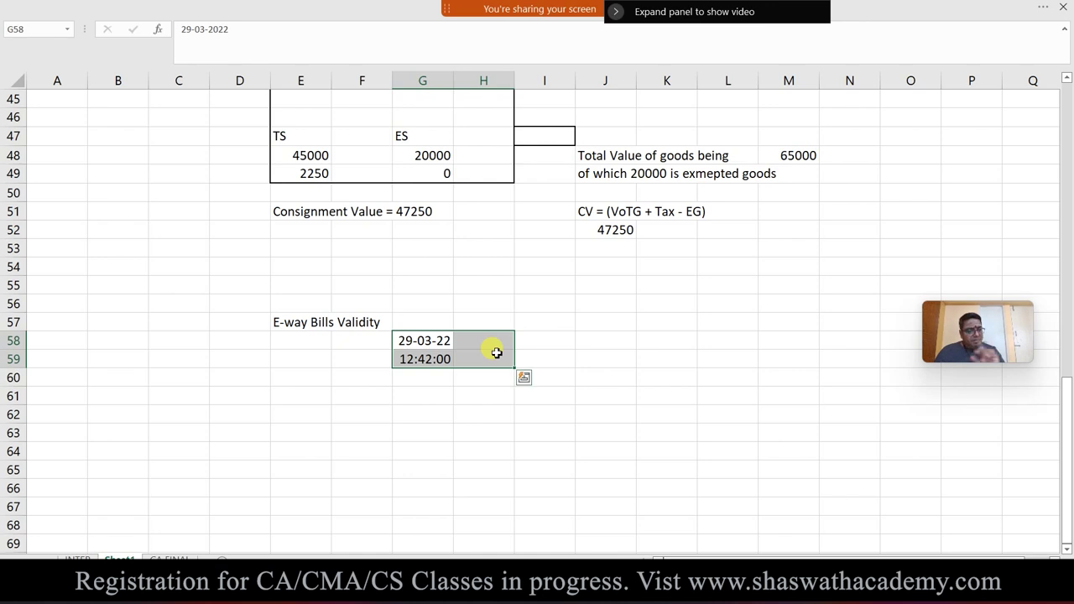
left_click(428, 361)
left_click(417, 343)
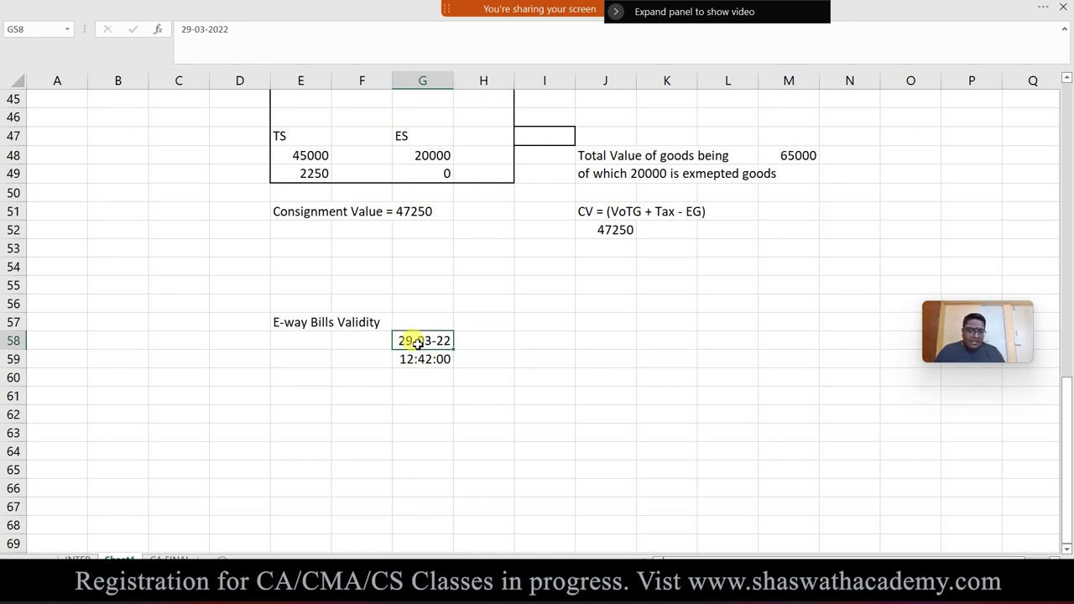
- Enter the time 00:00:00 in I59 and the date 30-03-2022 in I58
left_click(545, 354)
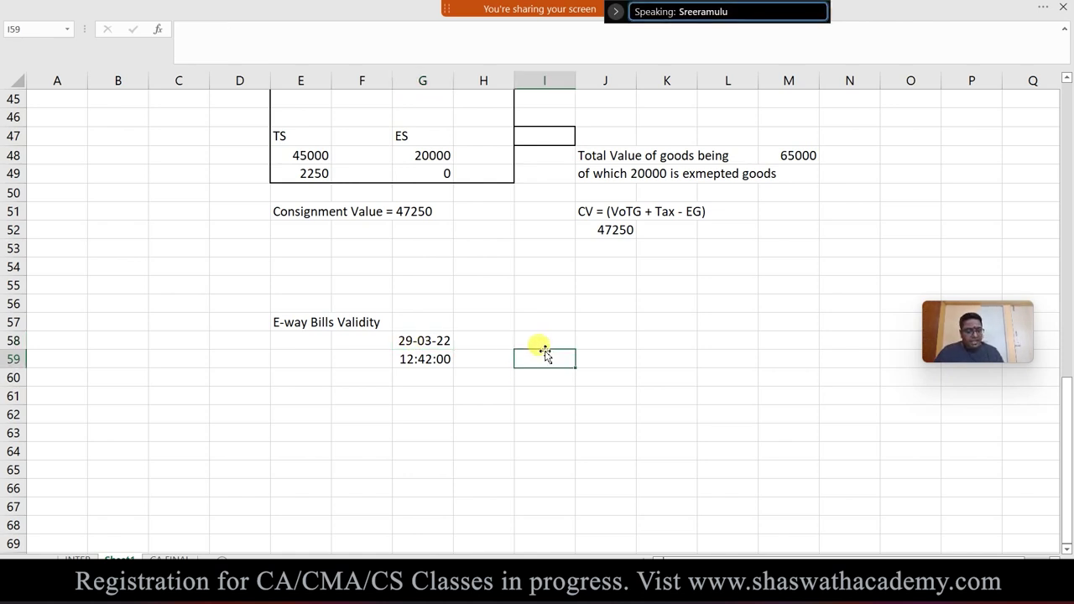
type("00:00:00")
key("Return")
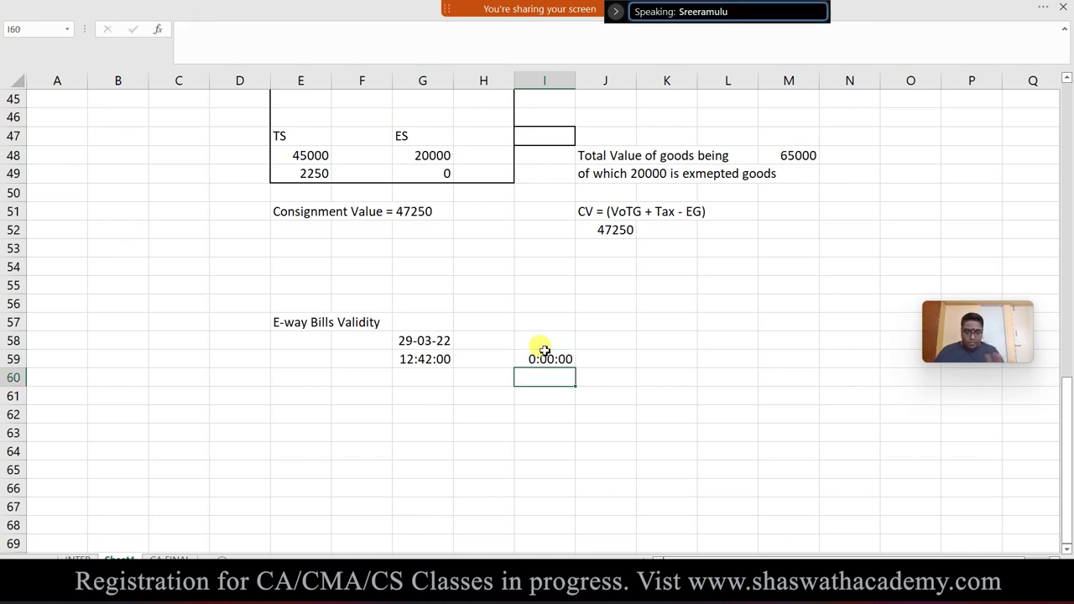
left_click(562, 337)
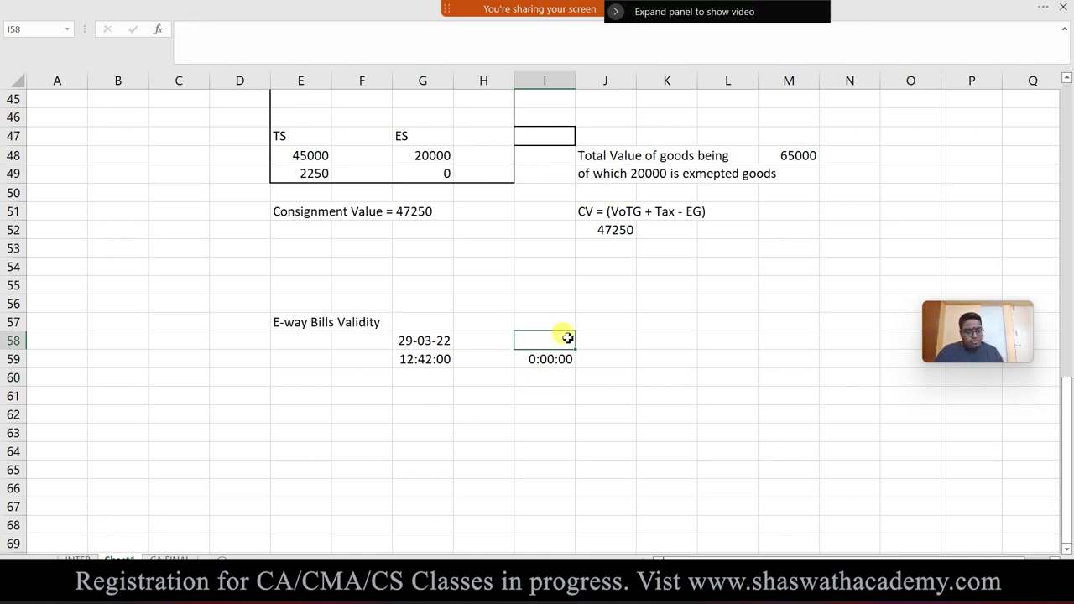
type("30-0")
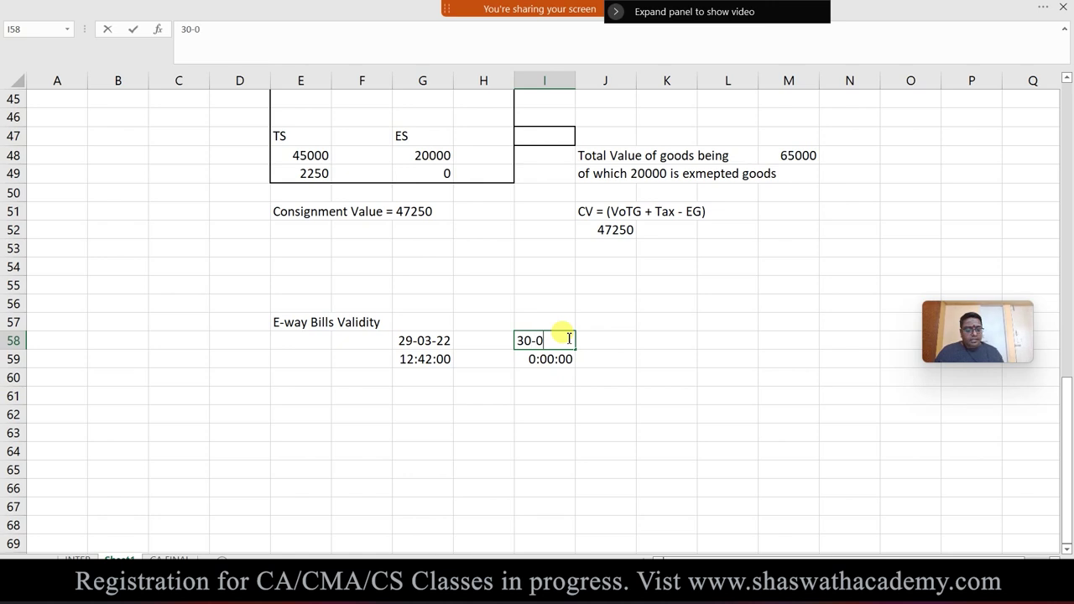
type("3-2022.")
key("Return")
left_click(567, 337)
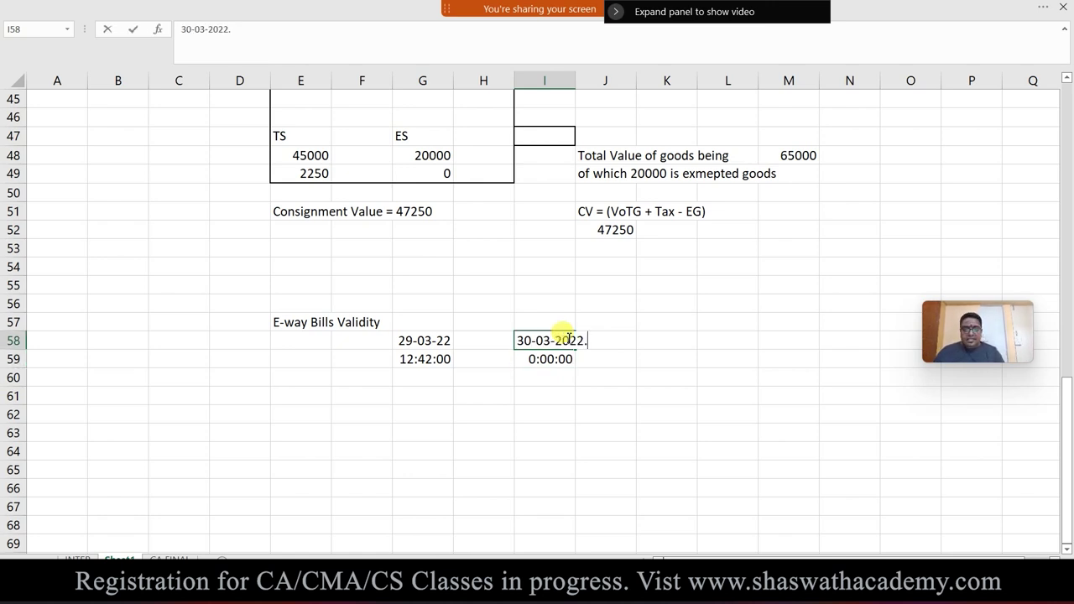
key("Return")
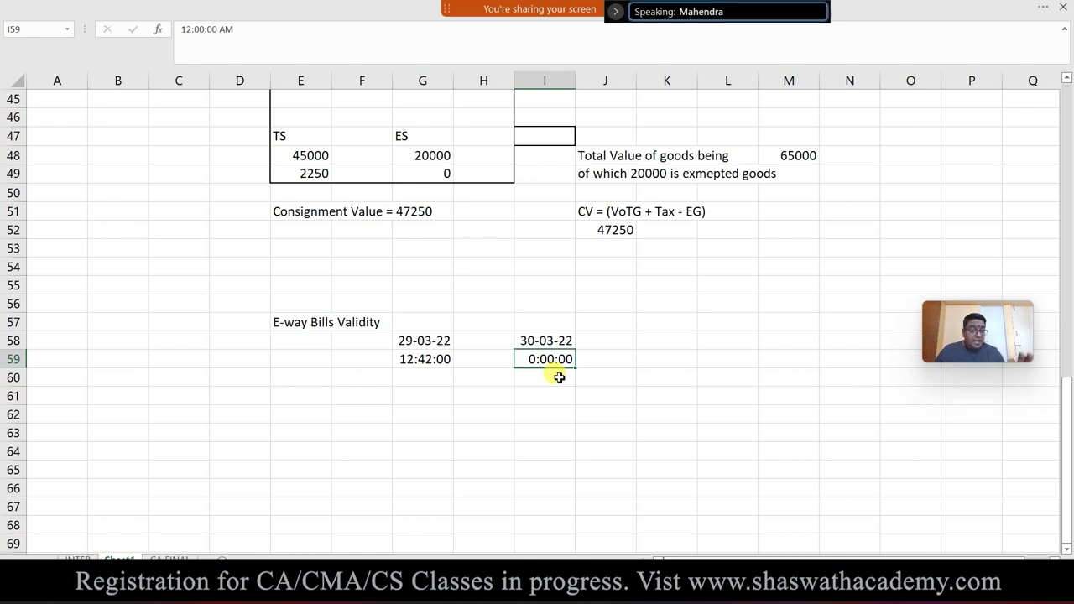
left_click(559, 377)
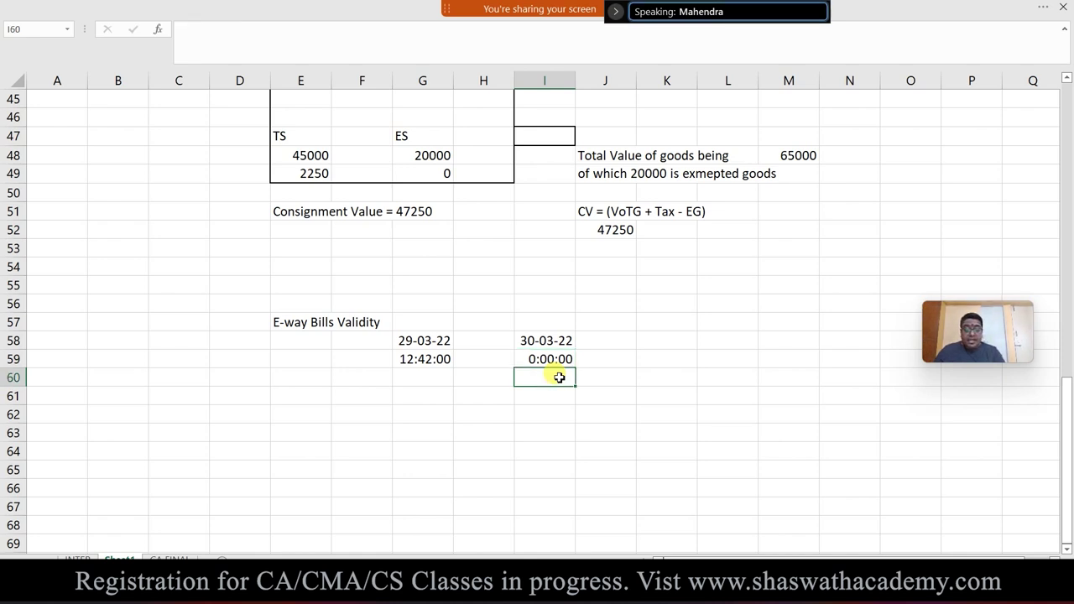
type("Commences")
key("BackSpace")
type("ces")
key("BackSpace")
key("BackSpace")
key("BackSpace")
key("BackSpace")
key("BackSpace")
key("BackSpace")
key("BackSpace")
key("BackSpace")
key("BackSpace")
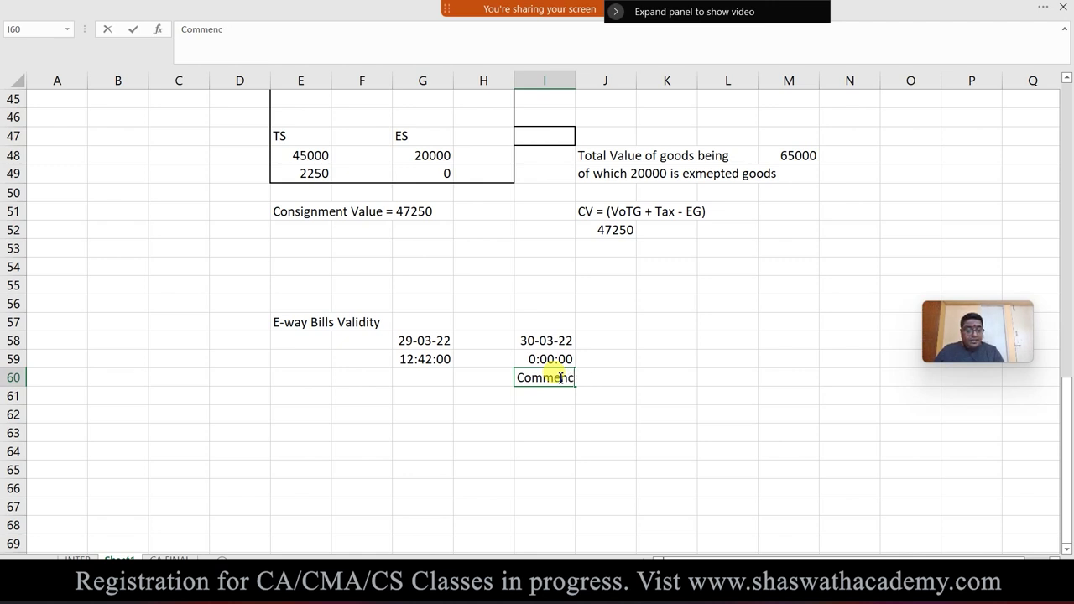
- Enter the note "Validity Period for Time Limit Commencess from 00:00: 30-03-2022." in I60
type("Validity Perido")
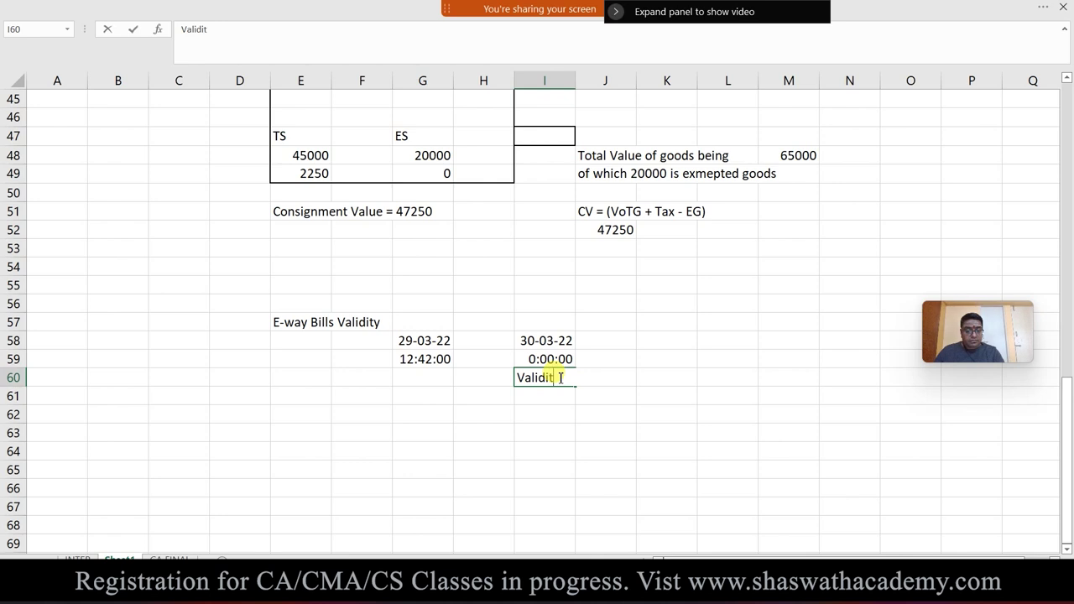
key("BackSpace")
key("BackSpace")
type("od for Limite")
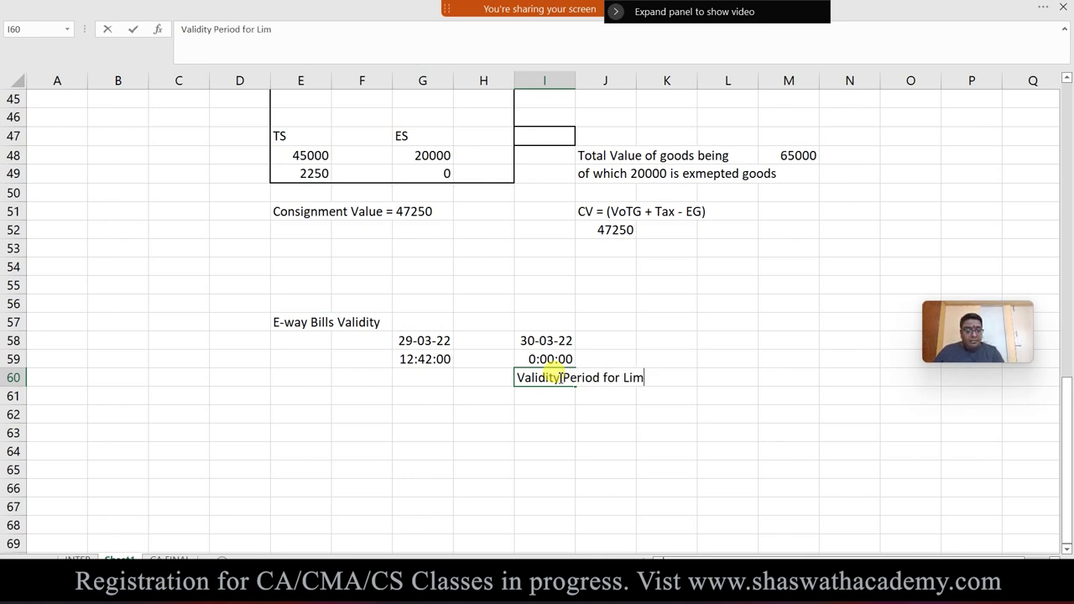
key("BackSpace")
key("BackSpace")
key("BackSpace")
key("BackSpace")
type("Time Limite")
key("BackSpace")
key("BackSpace")
key("BackSpace")
key("BackSpace")
type("mit Commen")
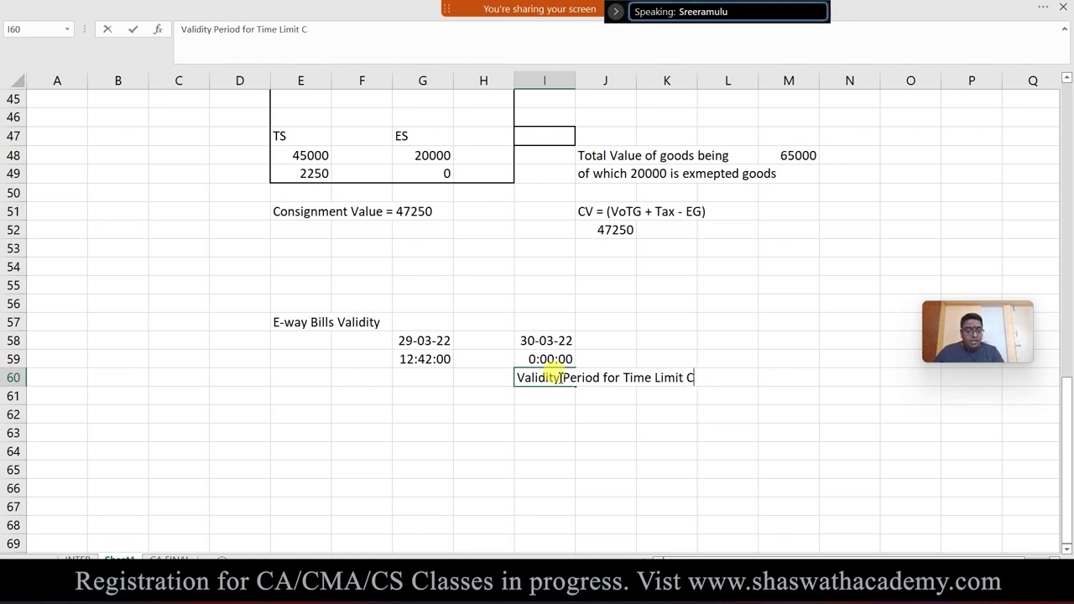
key("BackSpace")
key("BackSpace")
type("ne")
key("BackSpace")
key("BackSpace")
type("ences")
key("BackSpace")
type("cess")
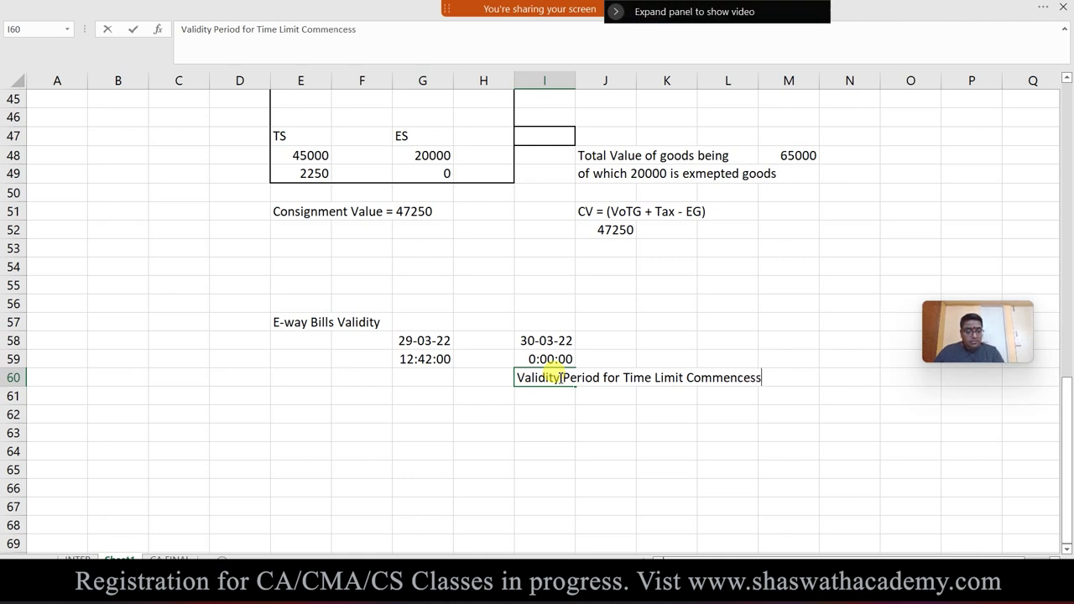
type(" from 00:00")
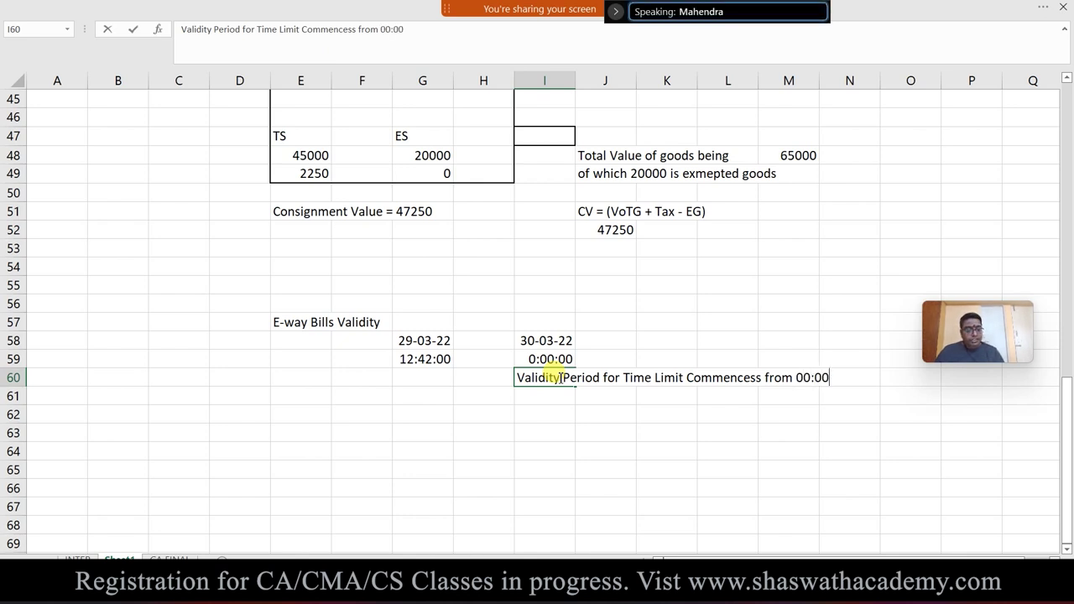
type(": 30-003")
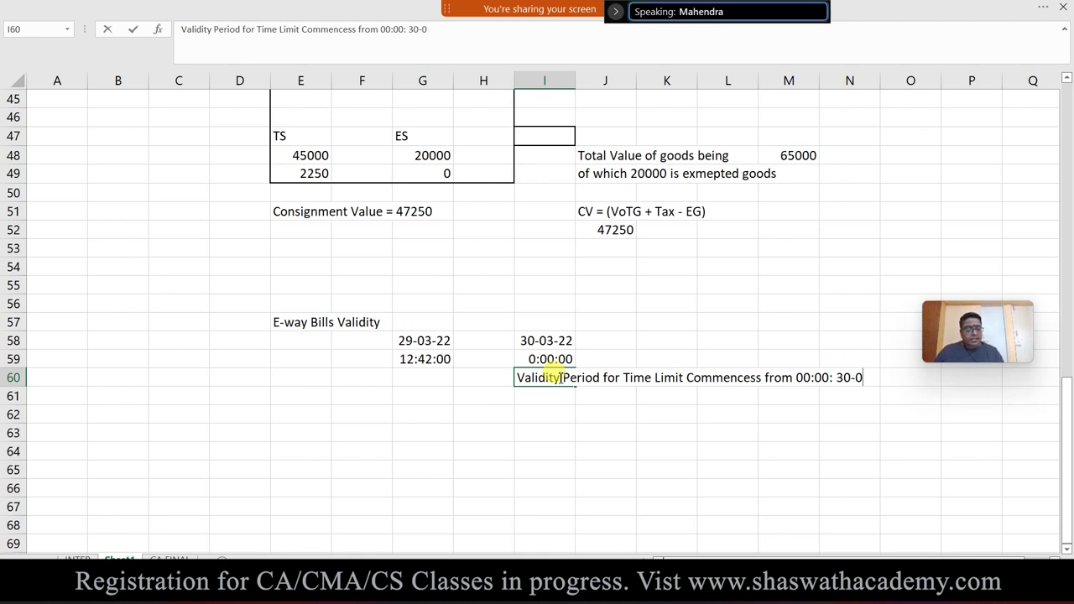
key("BackSpace")
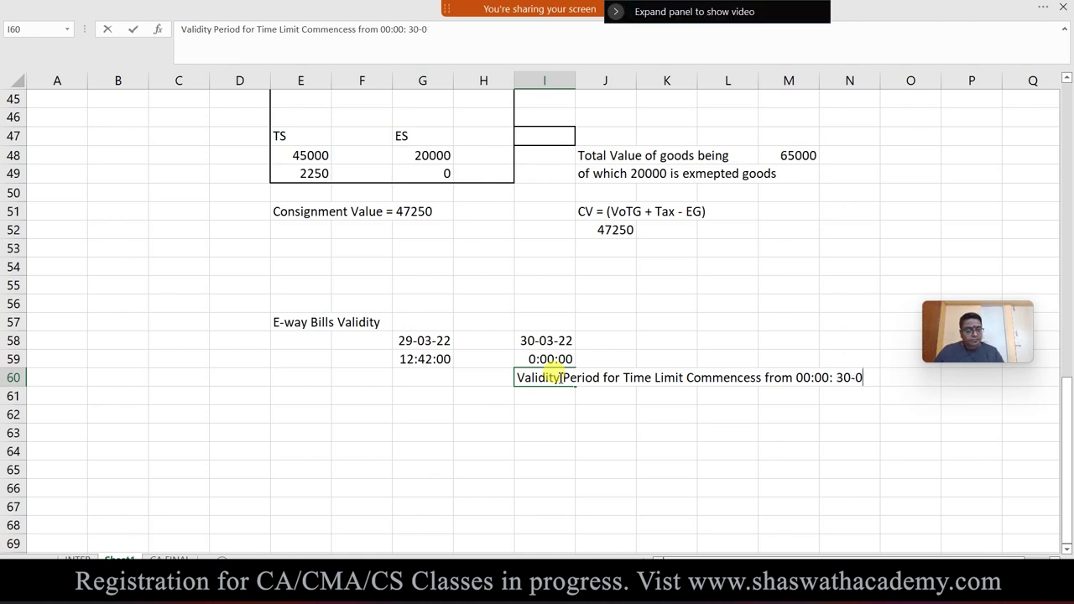
type("3-2022.")
key("Return")
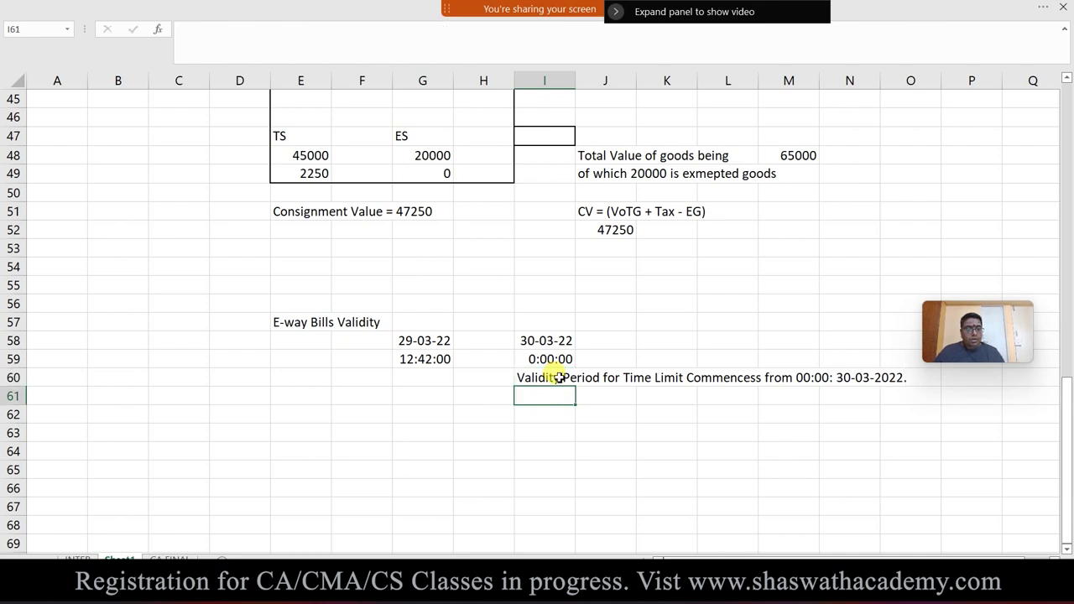
left_click(638, 344)
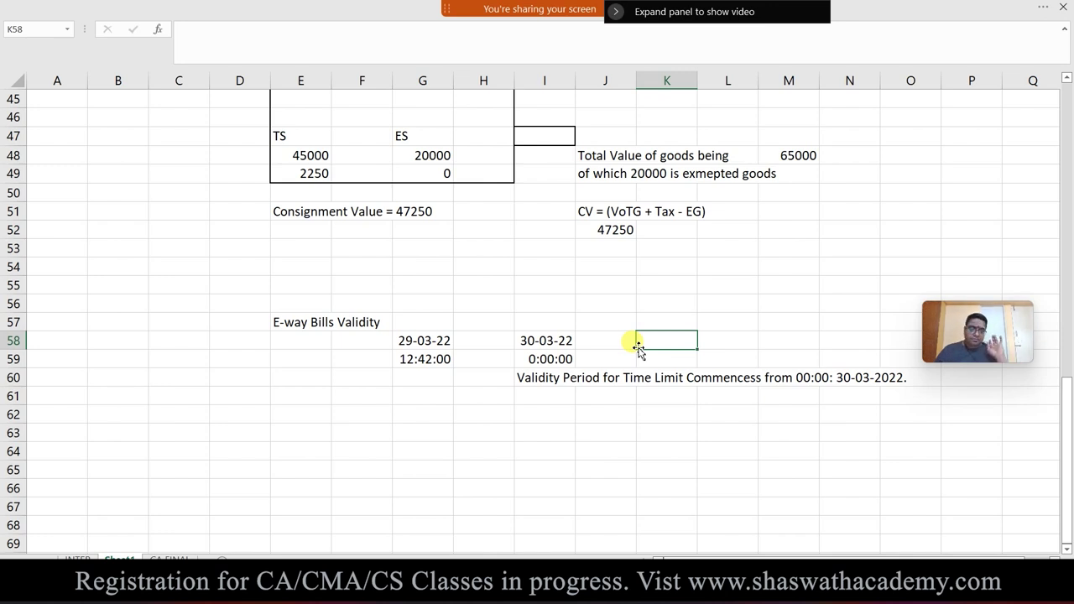
type("31-.0-2022")
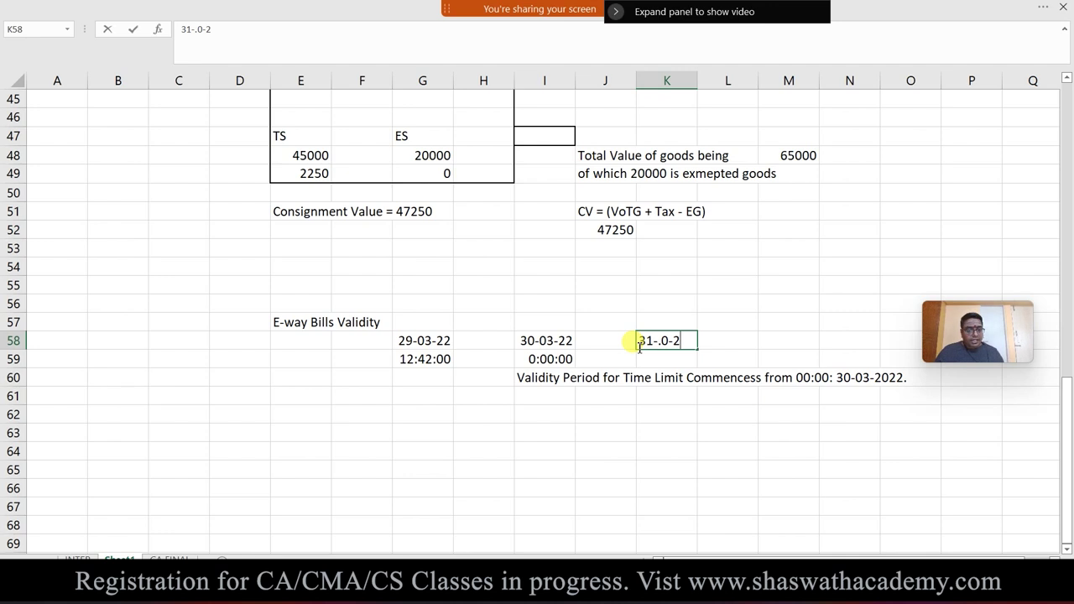
key("Return")
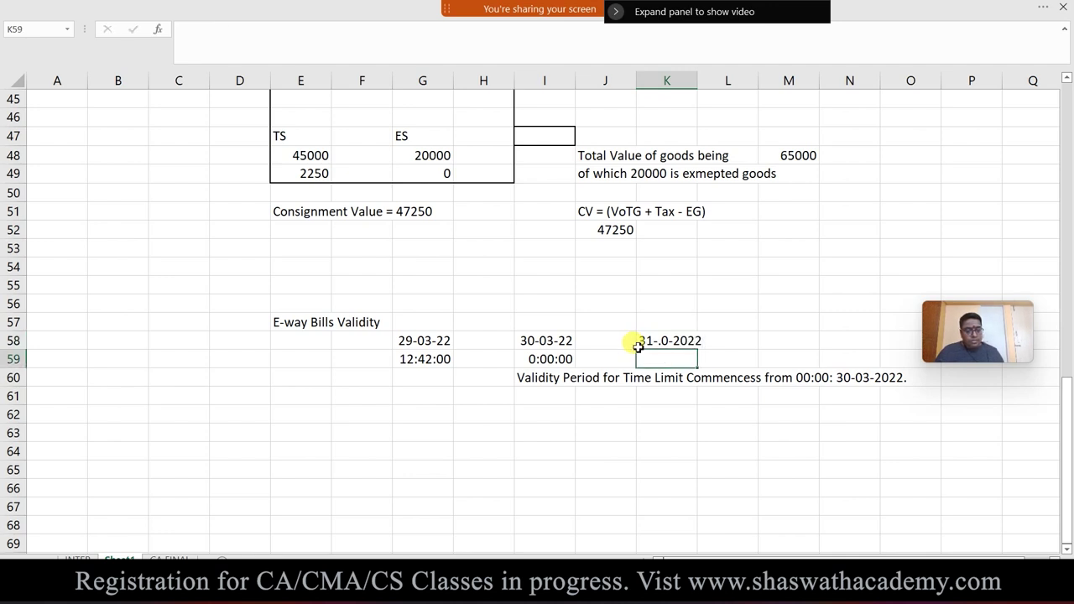
- Enter the date 31-03-2022 in K58 and the time 00:00:00 in K59
left_click(638, 346)
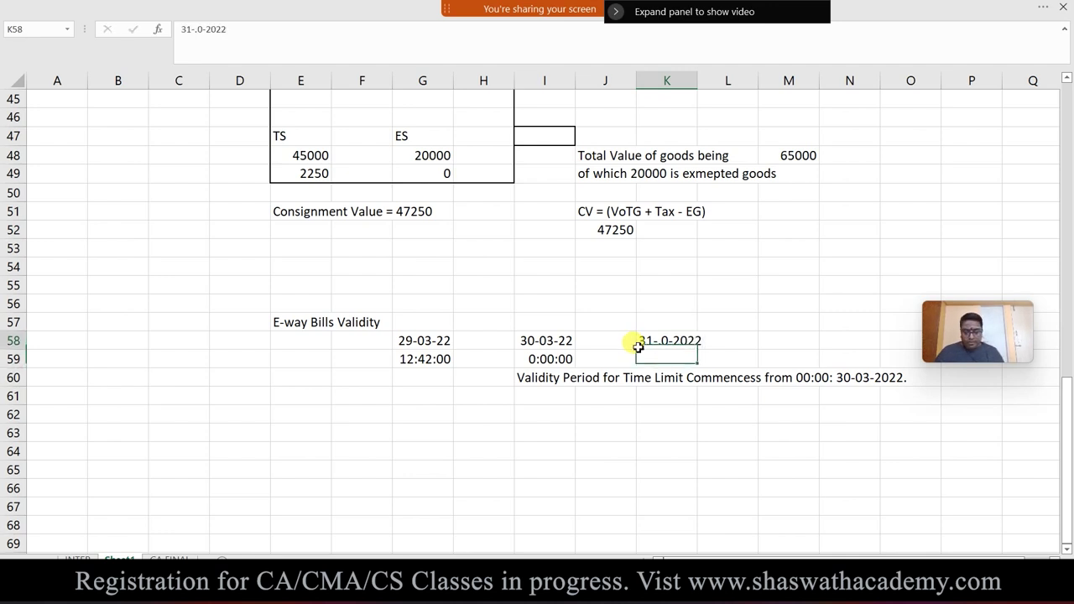
type("31-03")
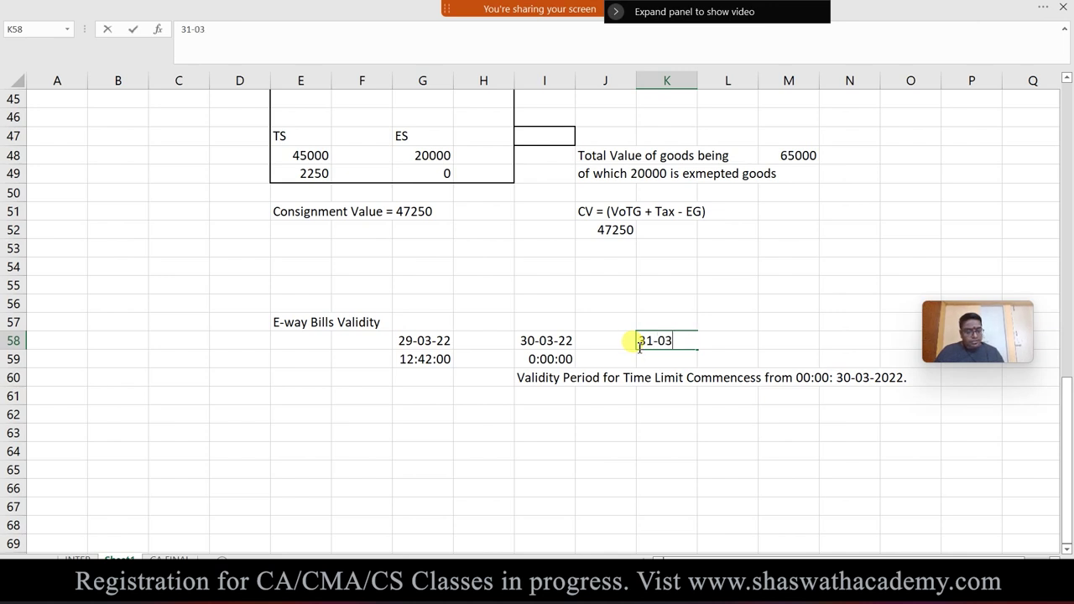
type("-2022")
key("Return")
type("00:00:00")
key("Return")
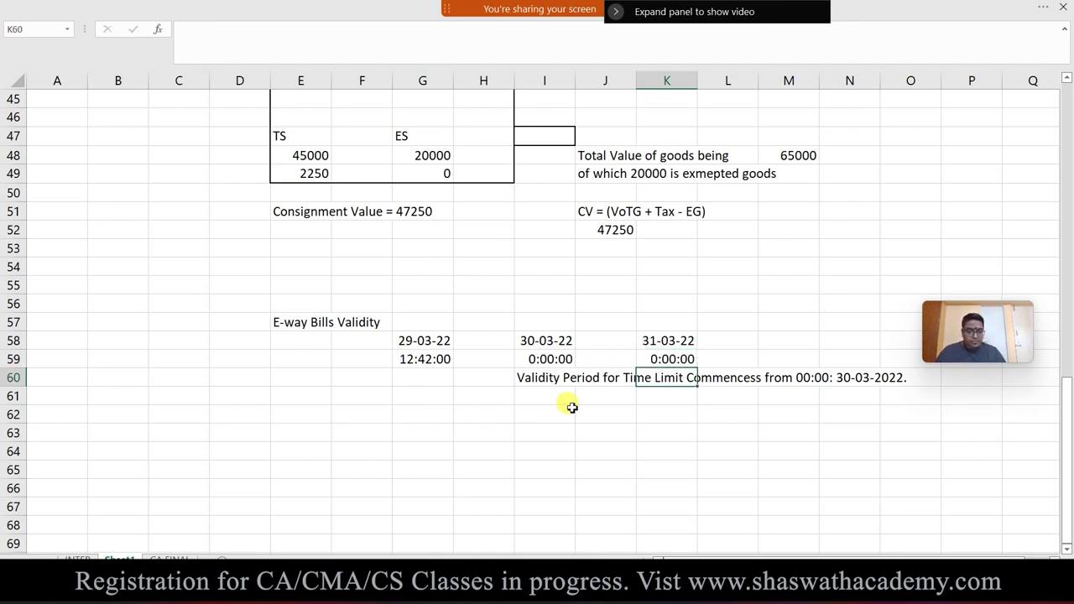
- Merge and center cells I62 to K62 and enter "1 days" in the merged cell
left_click_drag(554, 413, 677, 421)
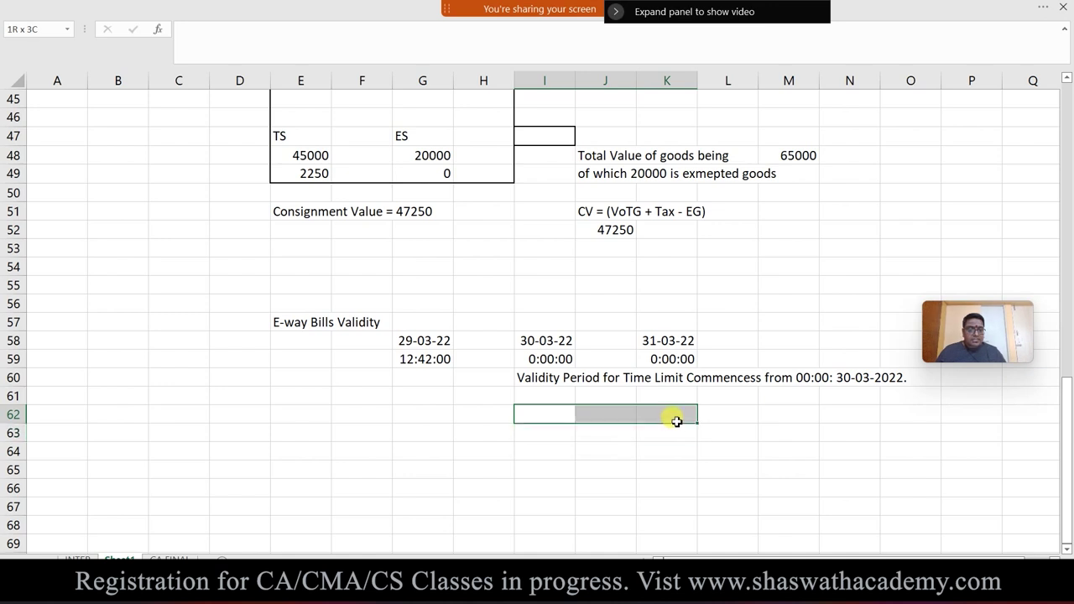
left_click(210, 9)
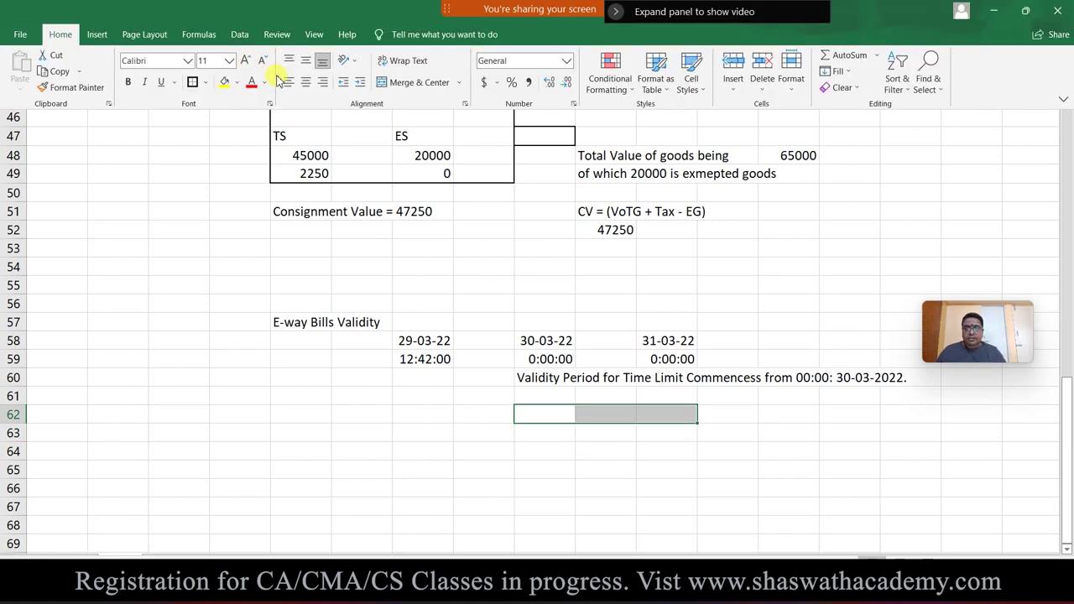
left_click(376, 82)
type("1")
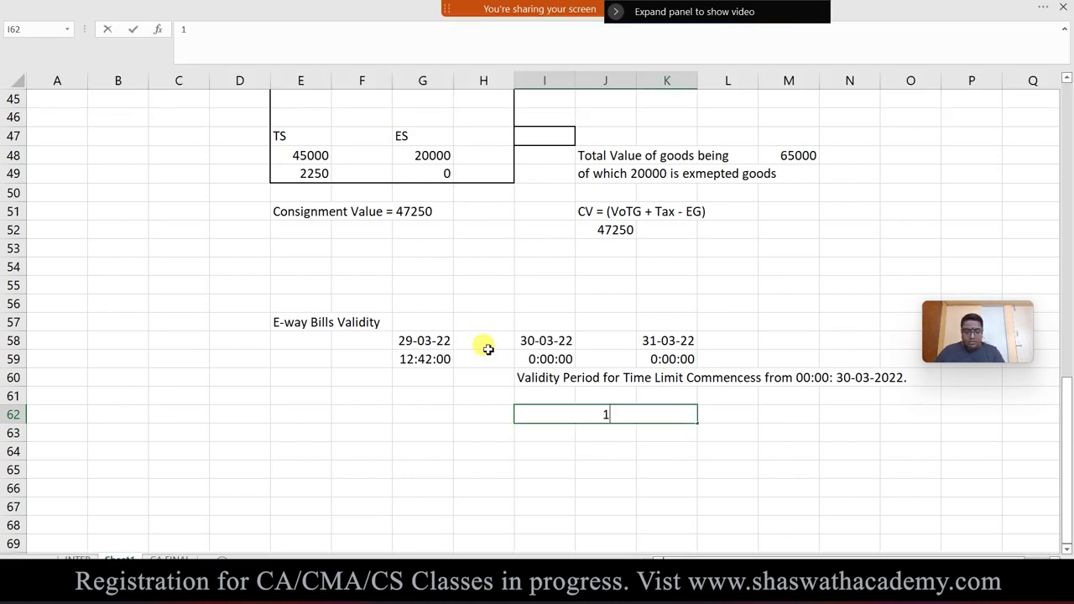
type(" days")
key("Return")
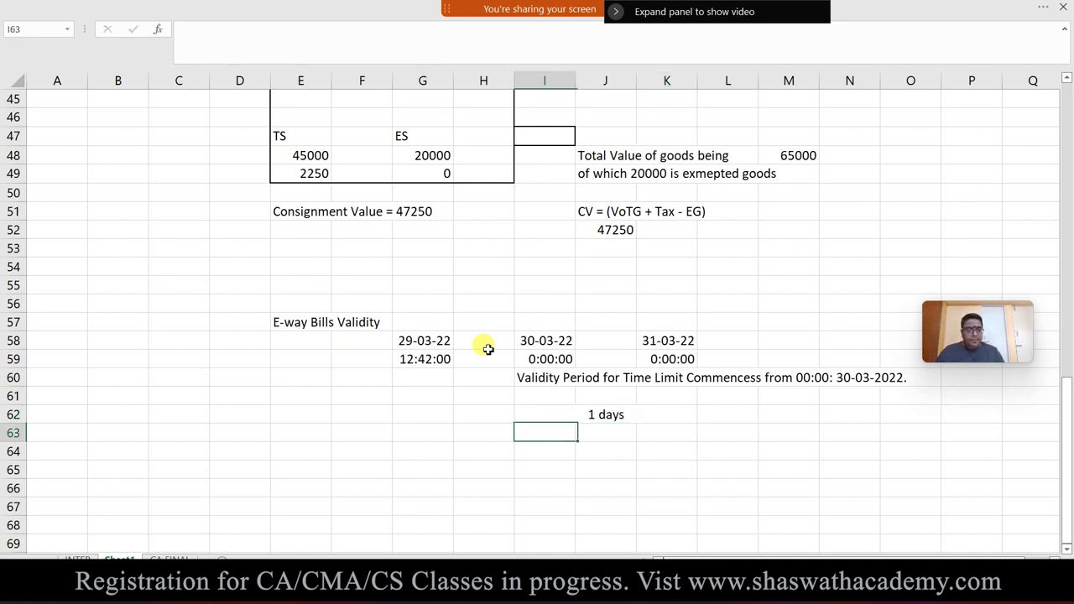
key("Up")
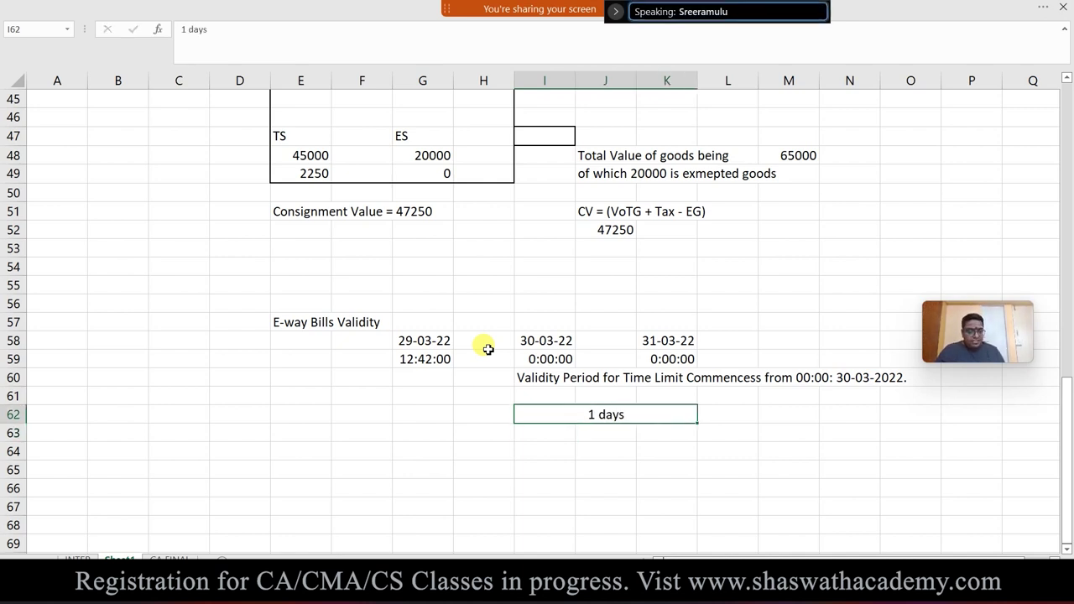
- Enter the note "E-ways bill effective" in G60
left_click(645, 453)
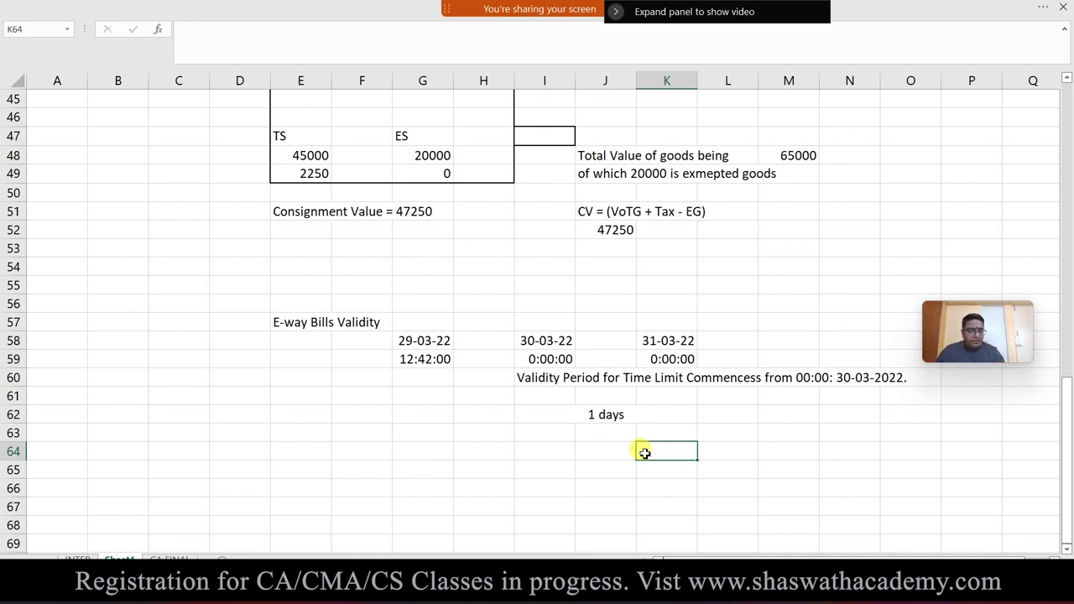
left_click(426, 329)
left_click_drag(429, 331, 447, 425)
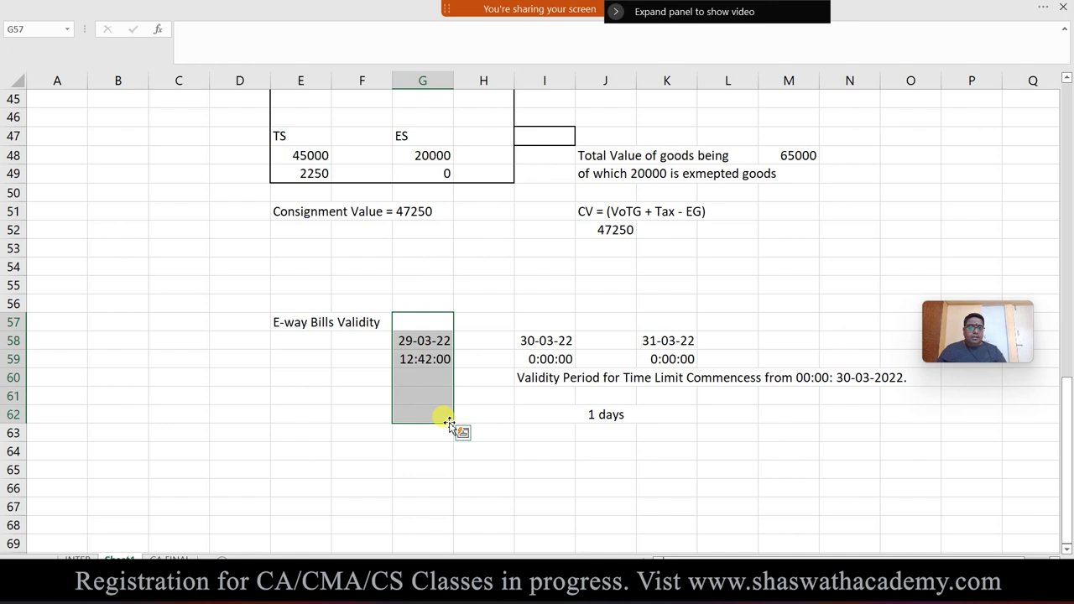
left_click(417, 385)
type("E")
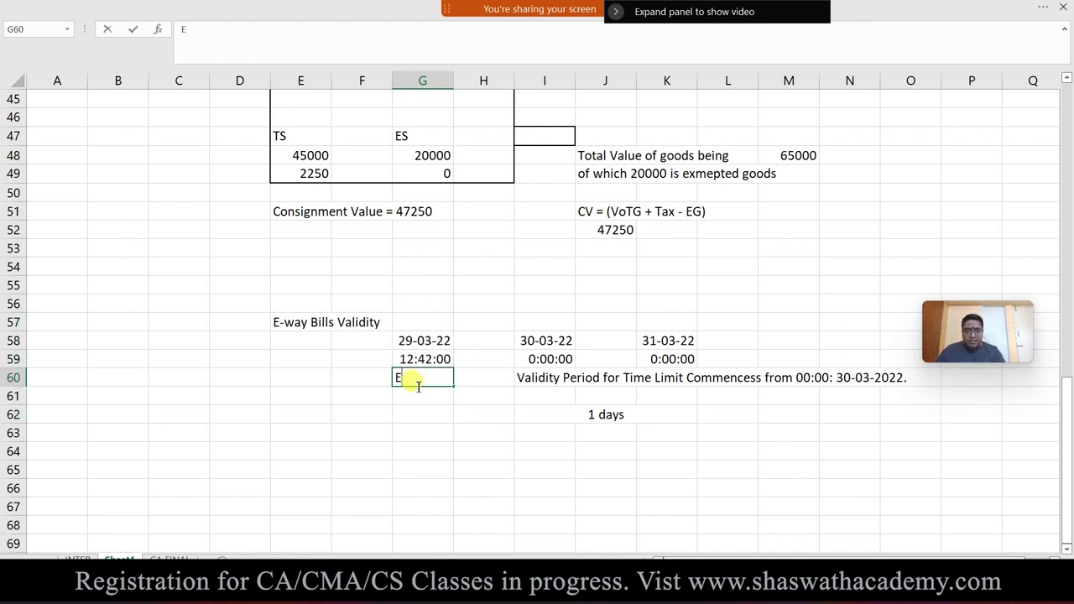
type("-ways bill Vlai")
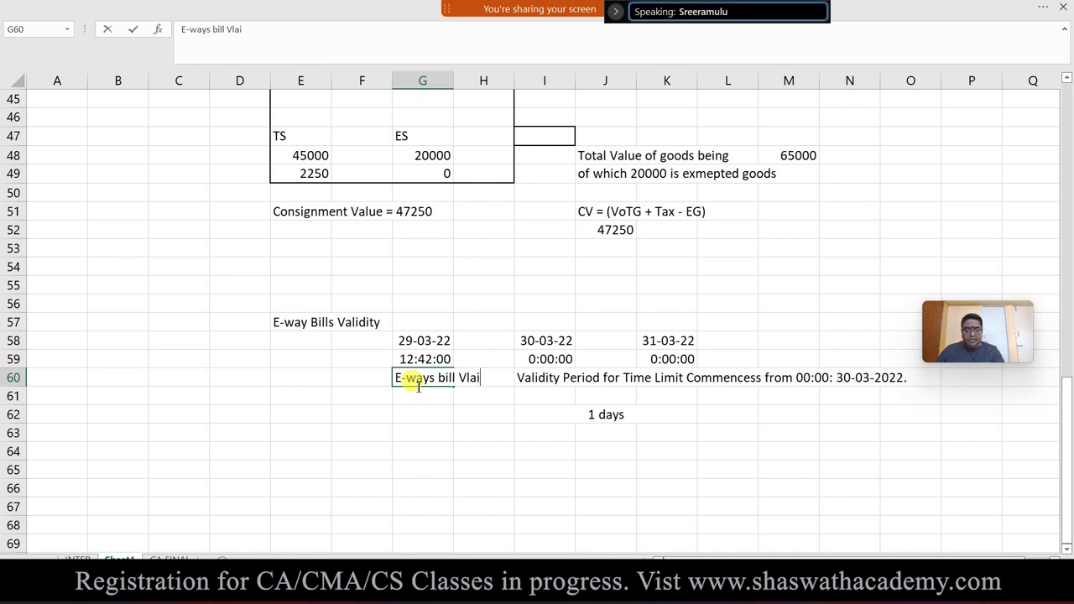
key("BackSpace")
key("BackSpace")
key("BackSpace")
key("BackSpace")
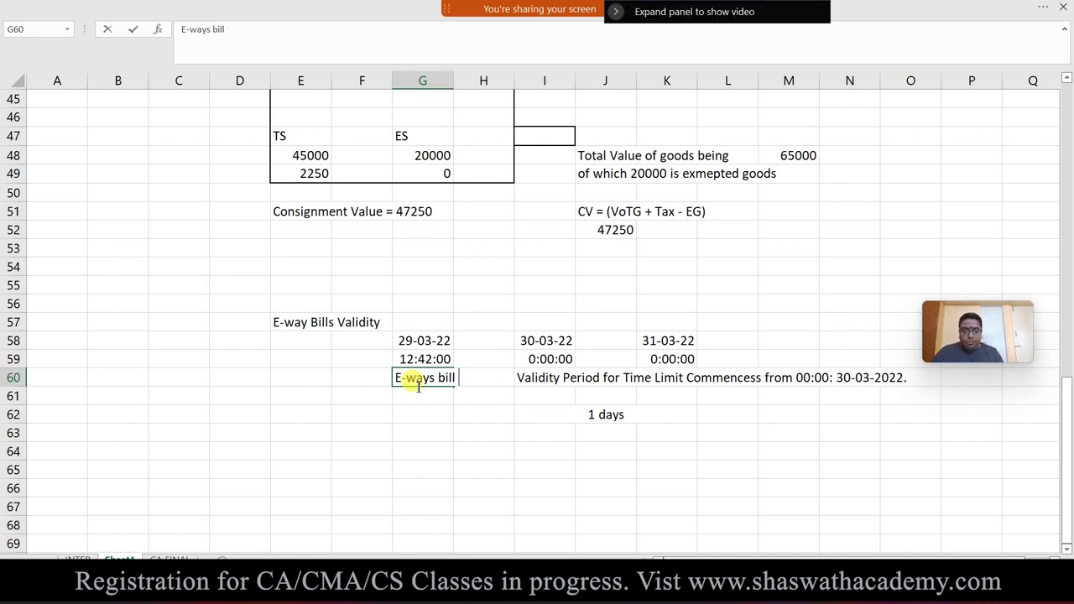
type("effective")
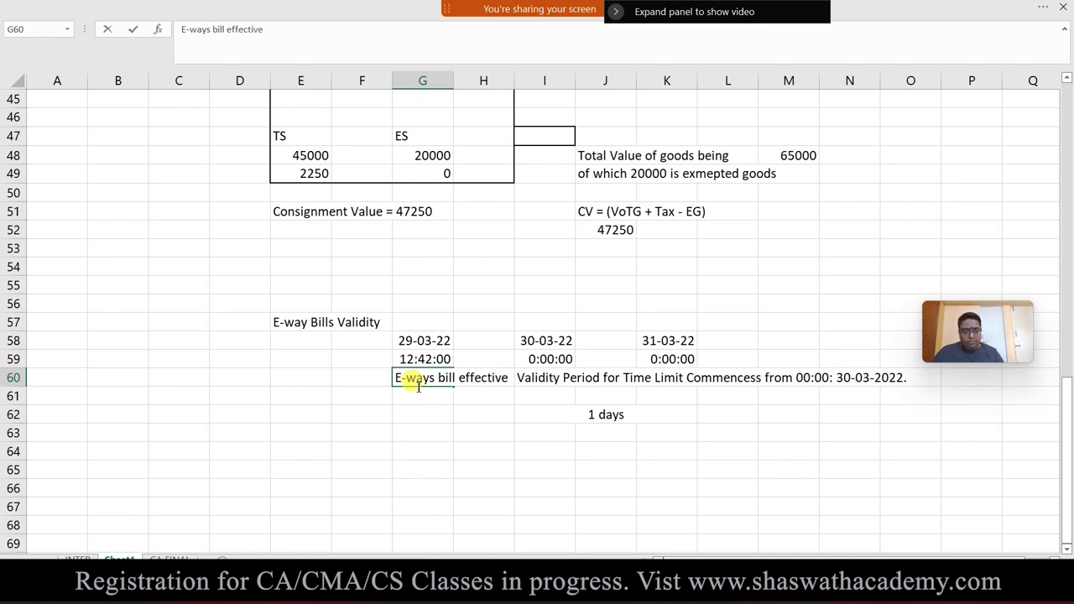
key("Return")
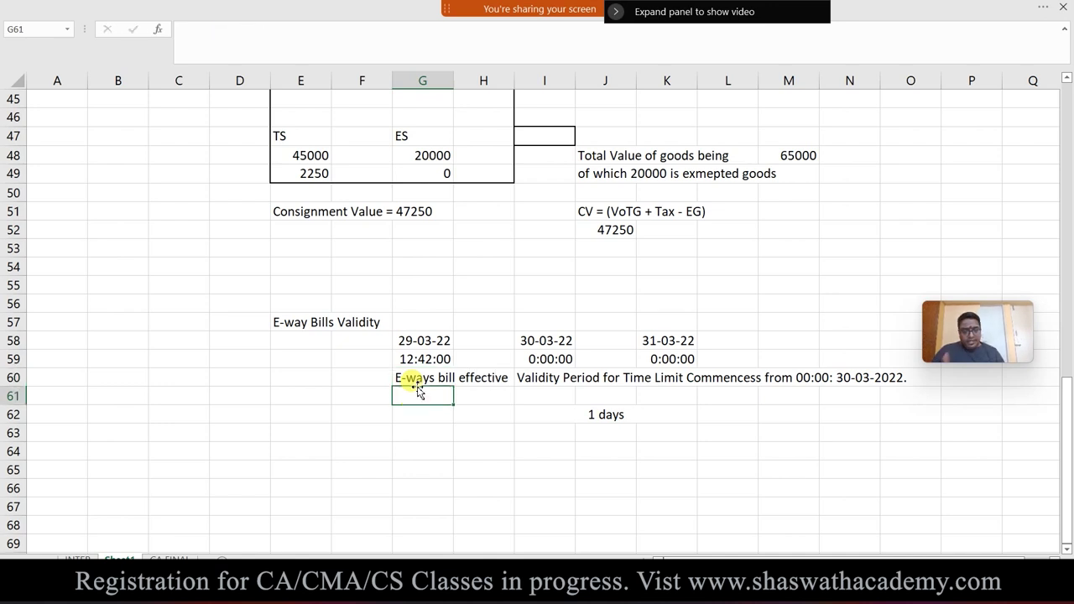
- Fill cells G58 to G60 with yellow
left_click_drag(422, 336, 434, 391)
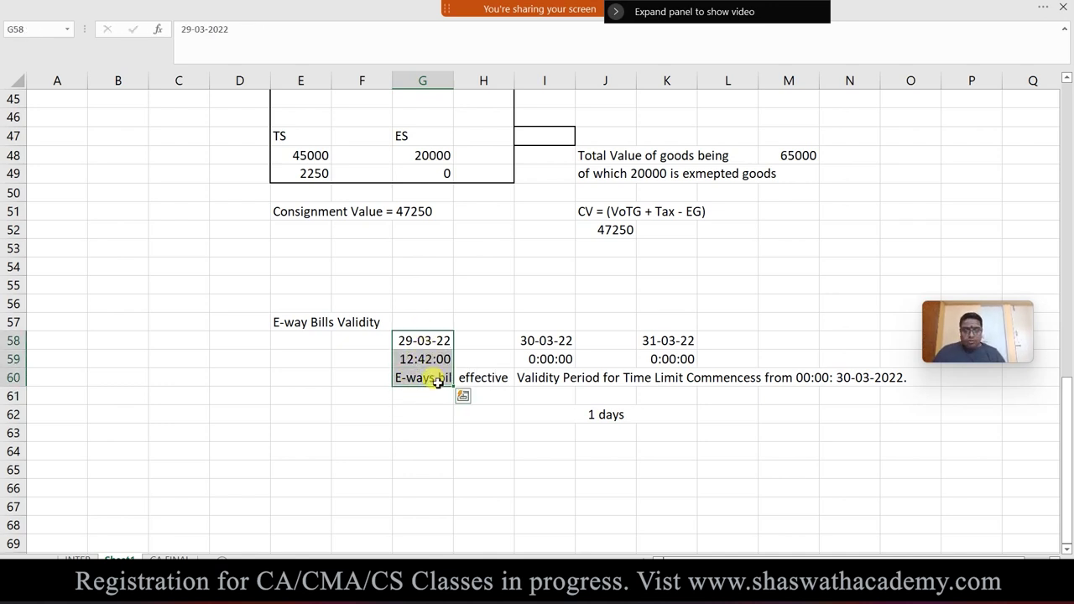
left_click(156, 14)
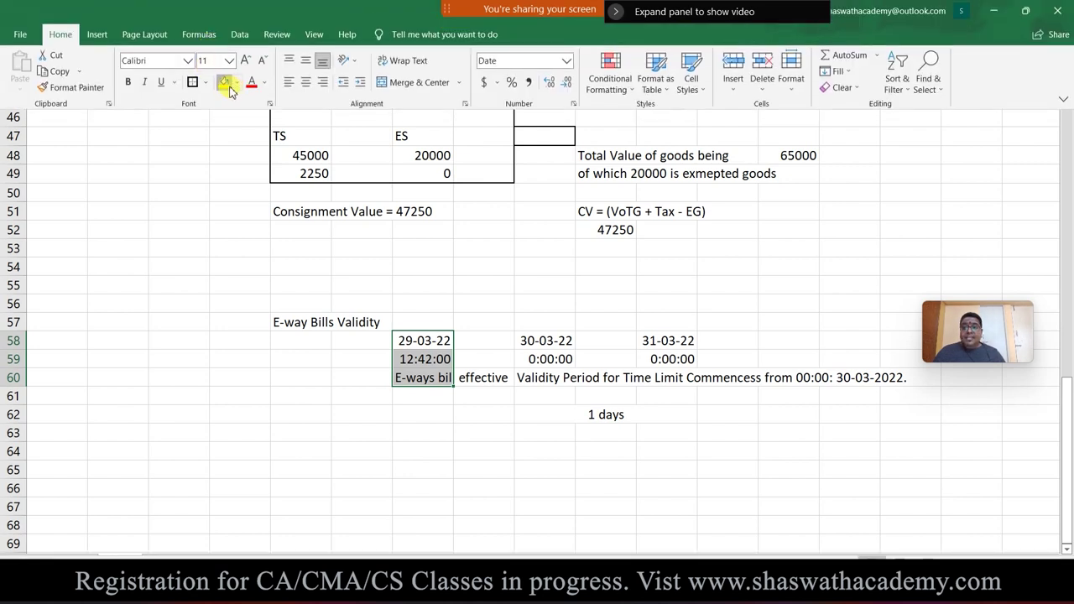
left_click(224, 81)
- Add an outside border around the range I58 to K63
left_click_drag(557, 344, 676, 423)
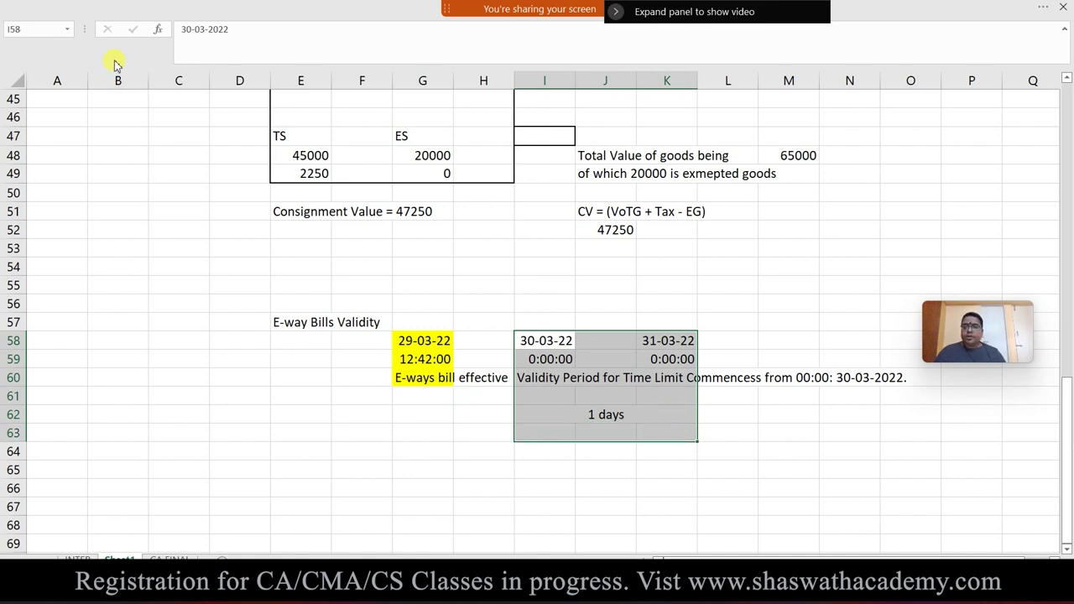
left_click(118, 8)
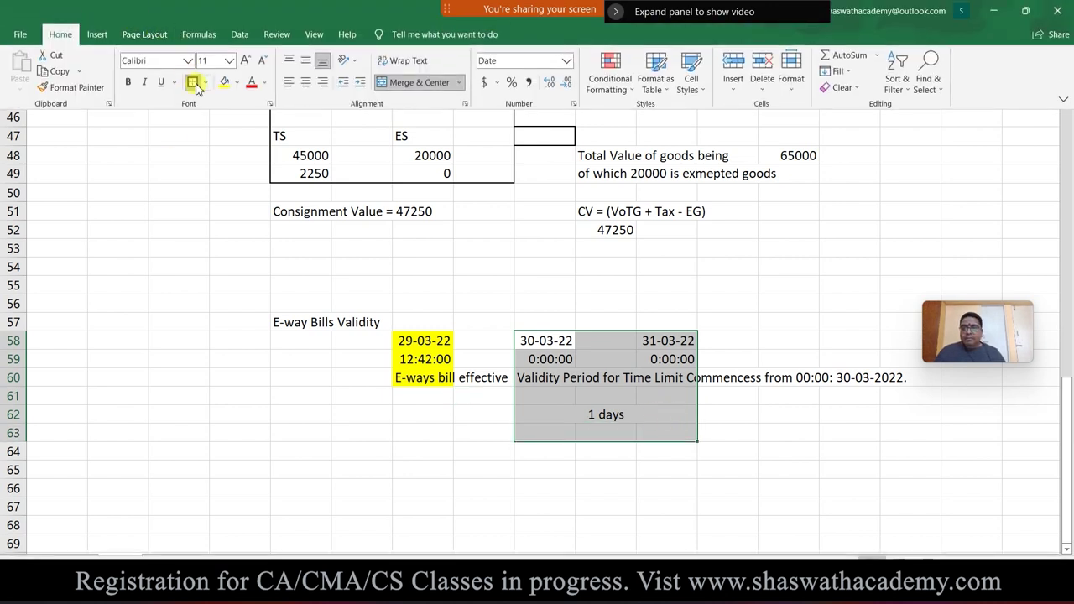
left_click(519, 390)
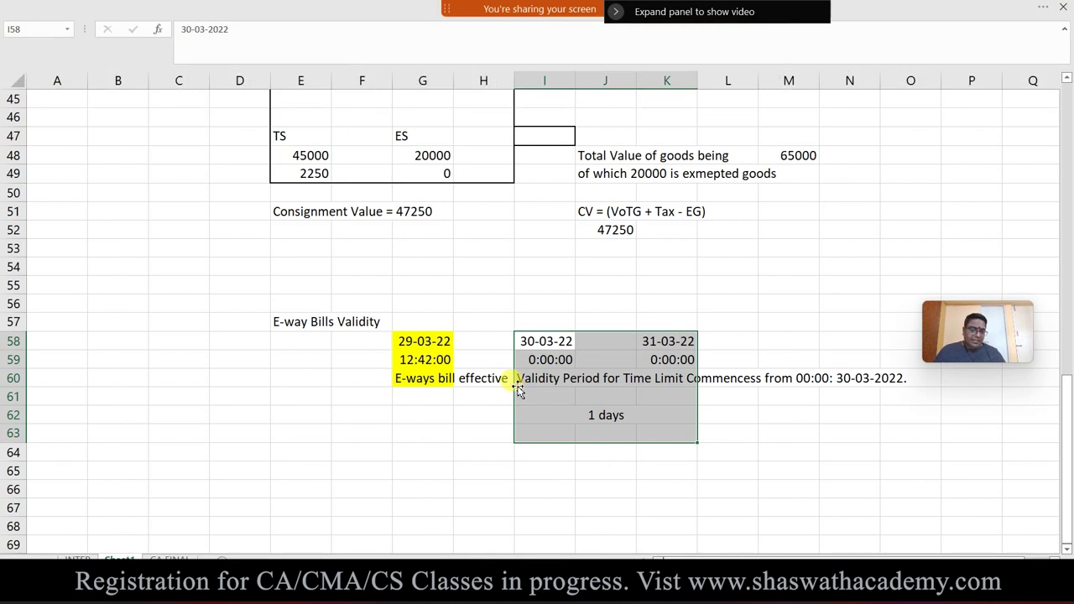
left_click(582, 397)
left_click(445, 447)
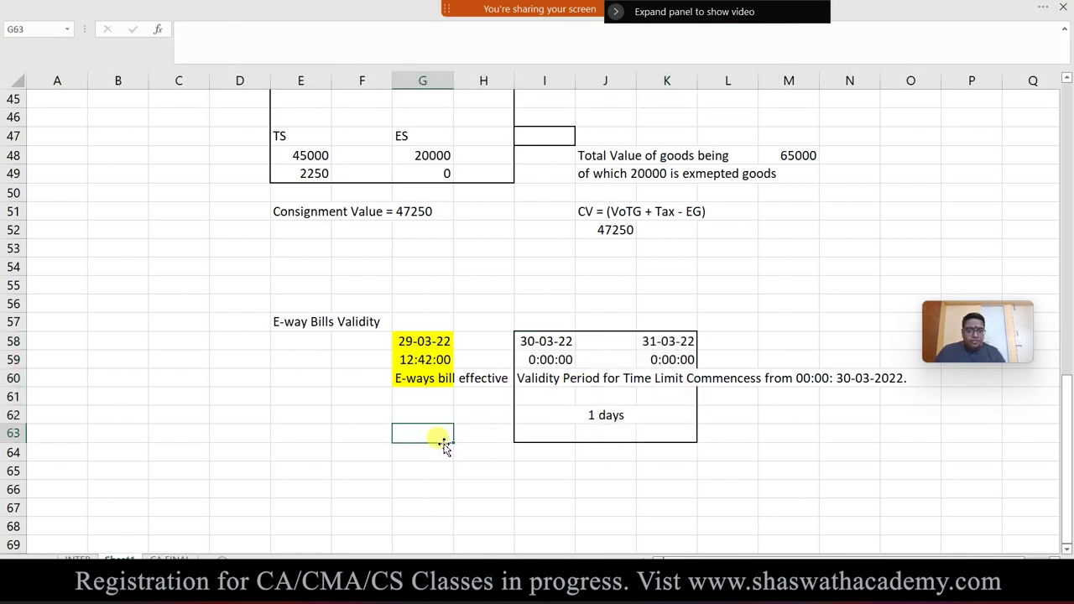
- Copy the yellow cells G58 to G60 and paste them starting at G66
left_click(478, 377)
left_click_drag(449, 361, 549, 369)
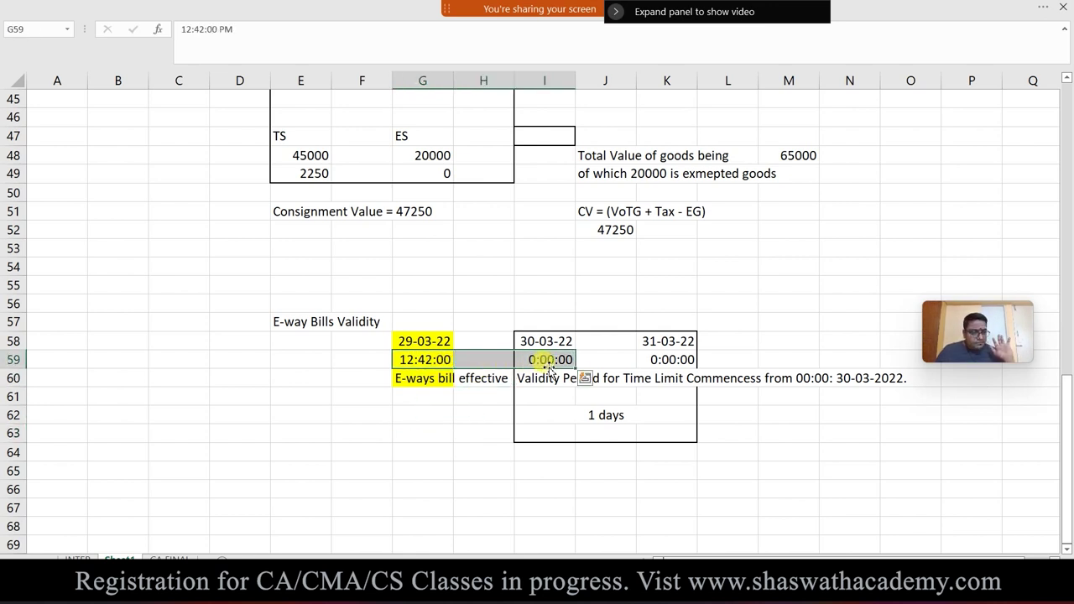
left_click_drag(437, 339, 430, 387)
key("ctrl+c")
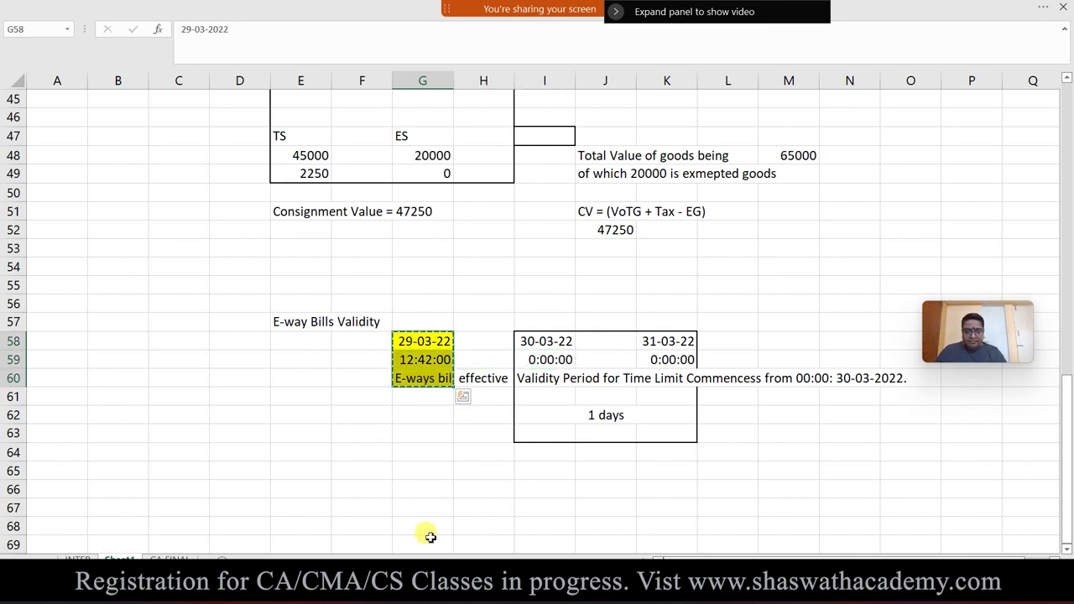
left_click(406, 492)
key("ctrl+v")
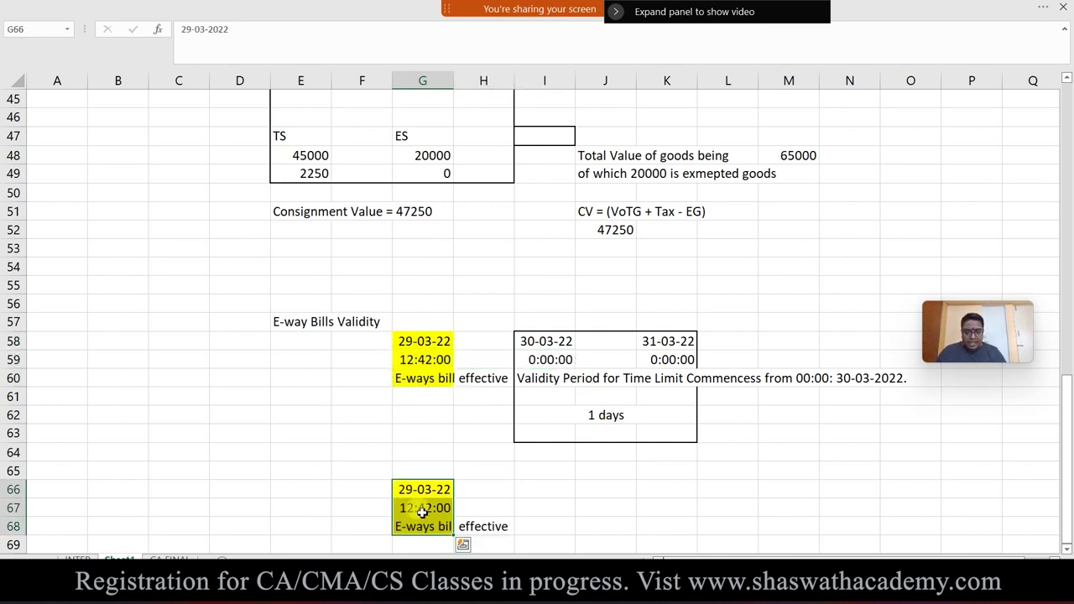
- Change the hour of the copied time in G67 to 23, making the entry 23:42:00 PM
double_click(424, 508)
left_click_drag(424, 508, 394, 512)
key("BackSpace")
type("23")
key("Return")
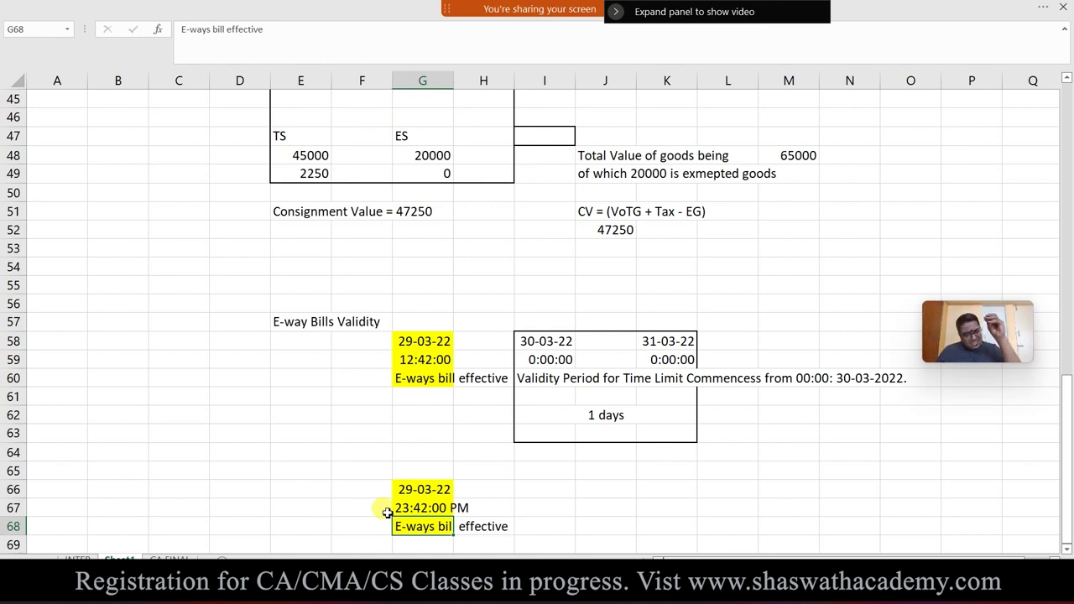
- Copy the validity block I58 to L63 and paste it starting at I66
left_click_drag(547, 341, 697, 434)
key("ctrl+c")
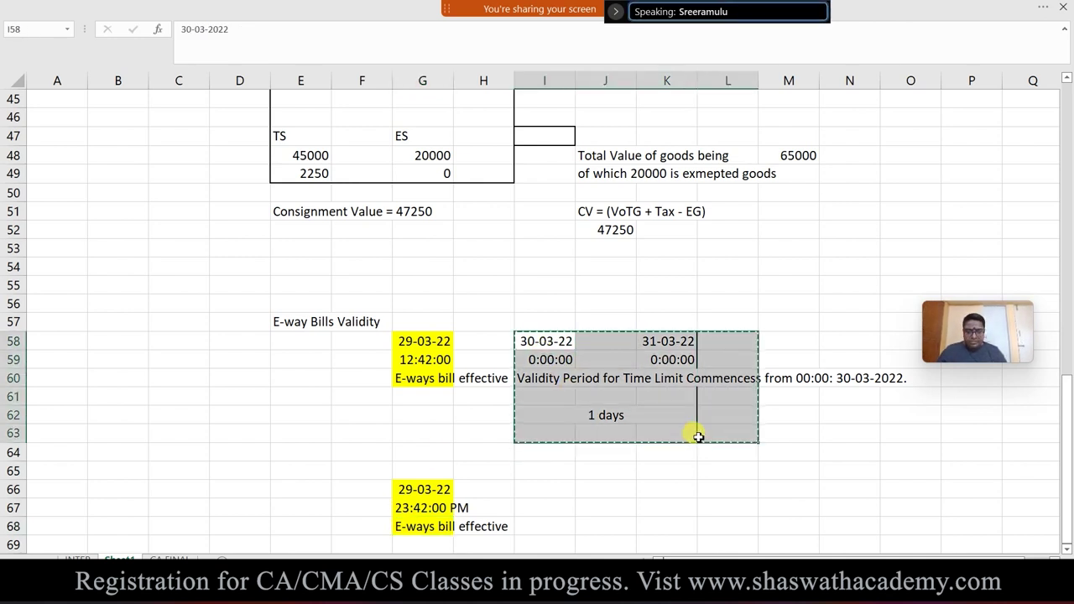
left_click(547, 490)
key("ctrl+v")
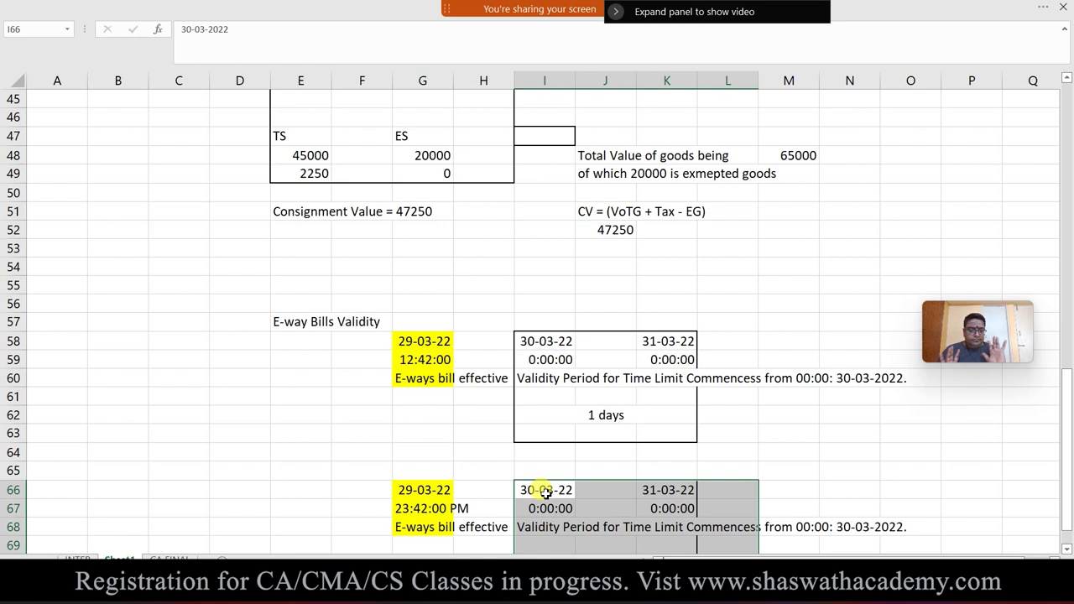
scroll(546, 493, "down", 1)
- Enter the note "496 - other than Overdimensional Cargo" in H57
left_click_drag(420, 267, 437, 513)
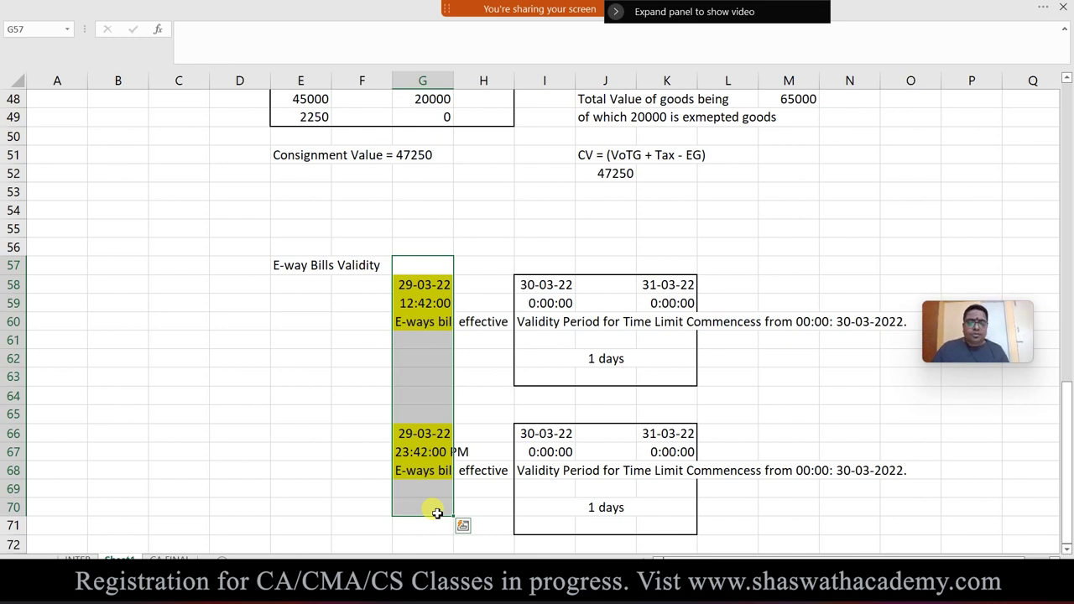
left_click(420, 303)
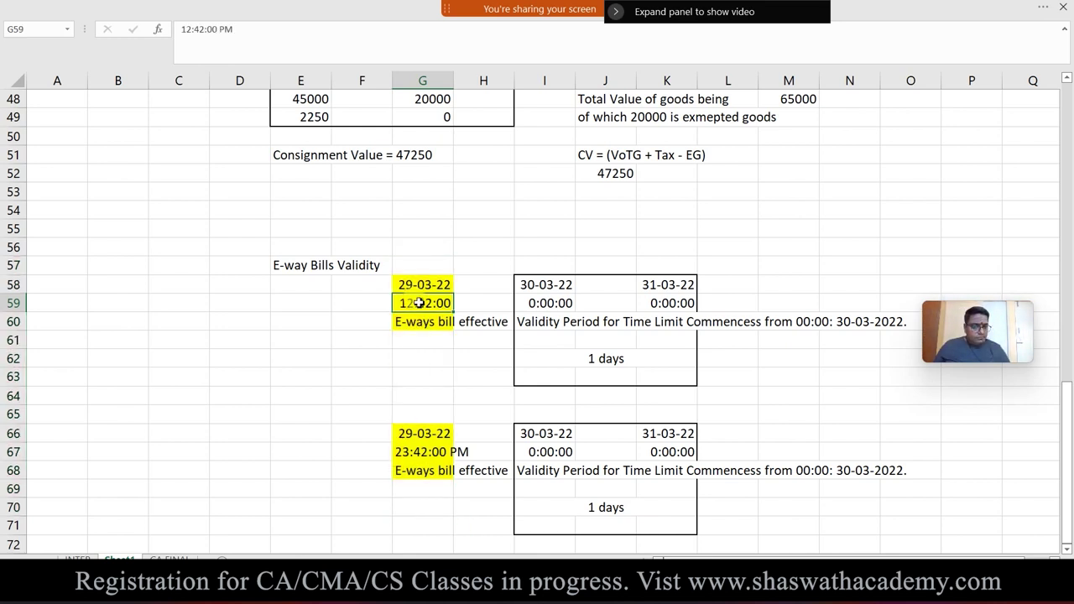
left_click(508, 260)
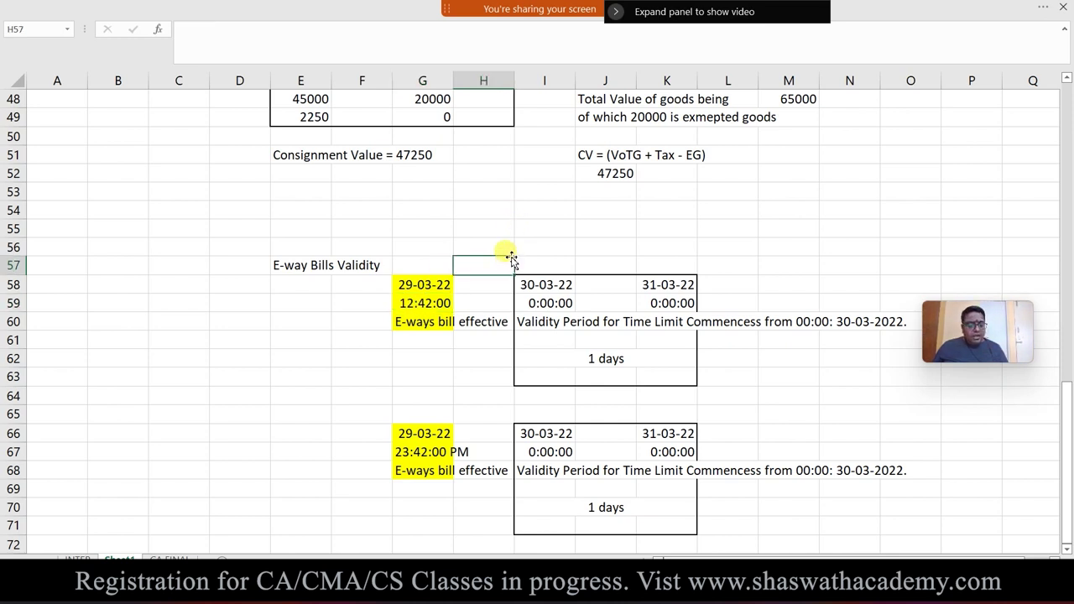
type("496 - other t")
type("Ov")
key("BackSpace")
key("BackSpace")
type("Over")
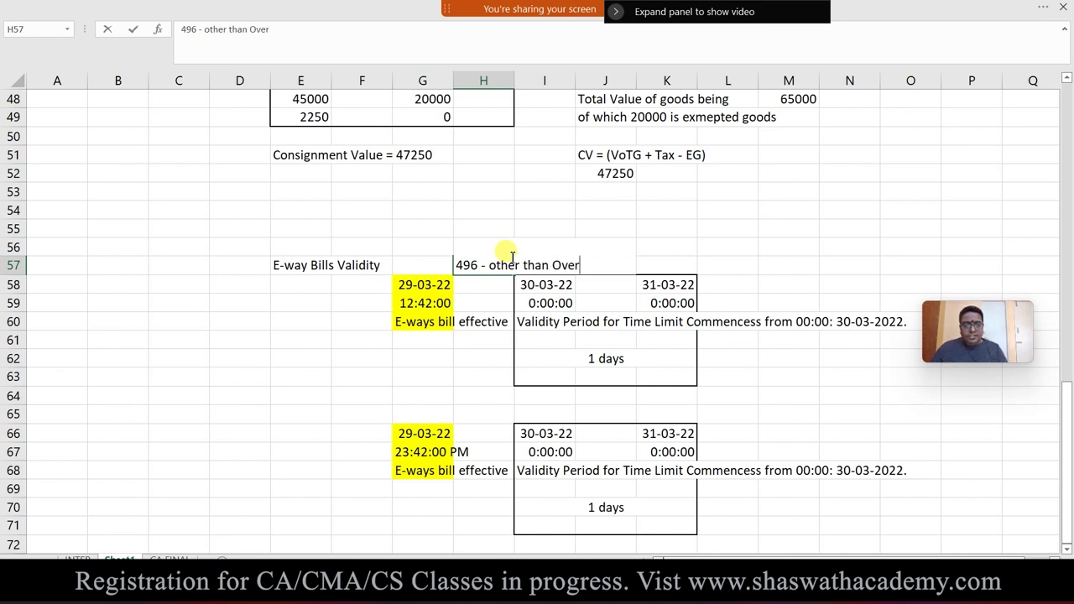
type("dimensional Cargo")
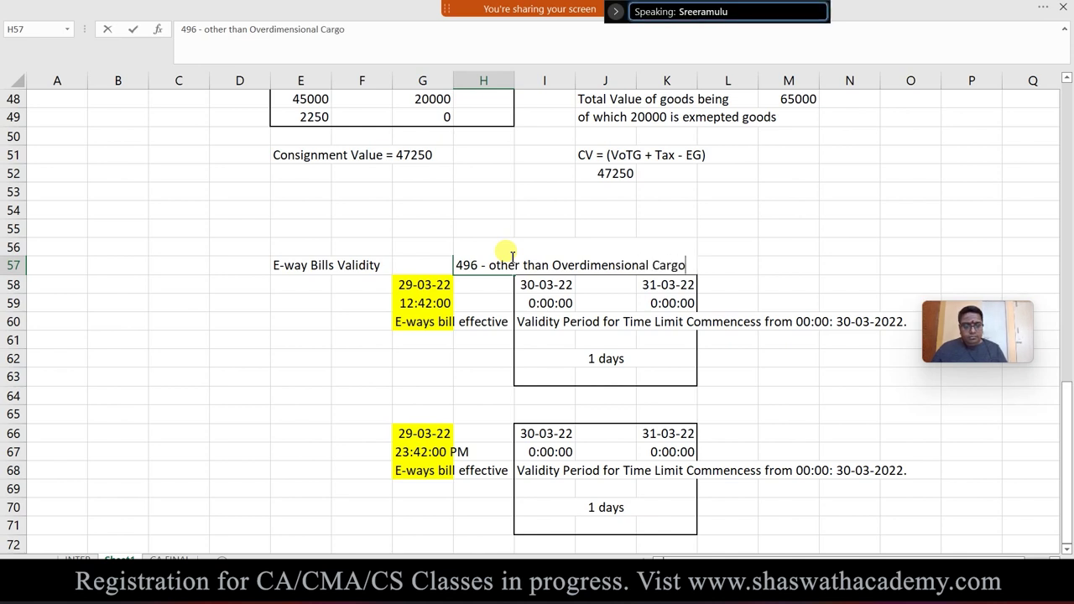
key("Return")
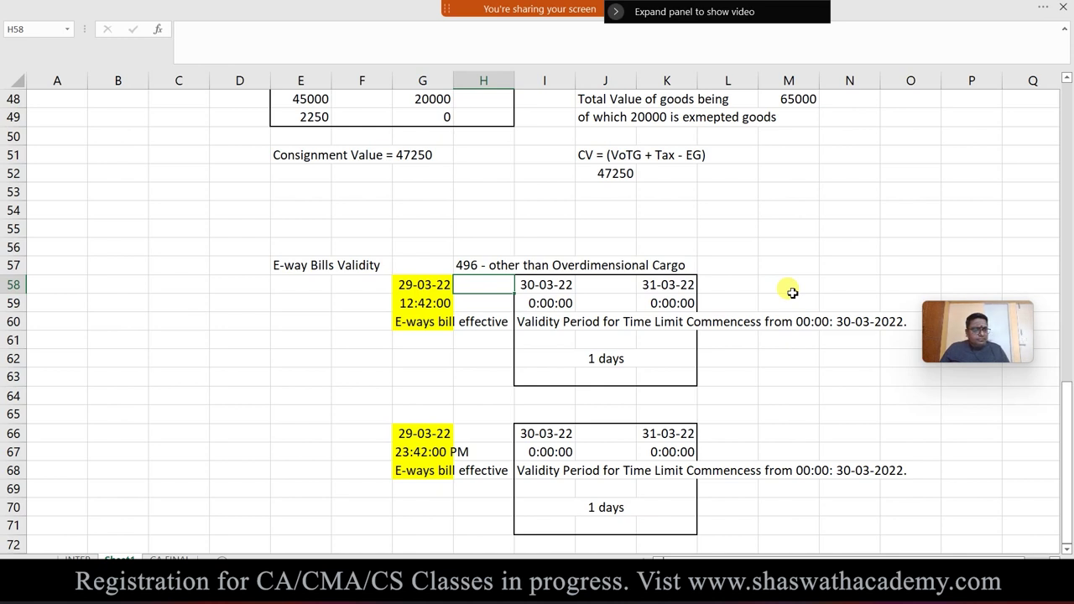
- Enter the date 01-04-2022 in M58 and the time 00:00:00 in M59
left_click(792, 292)
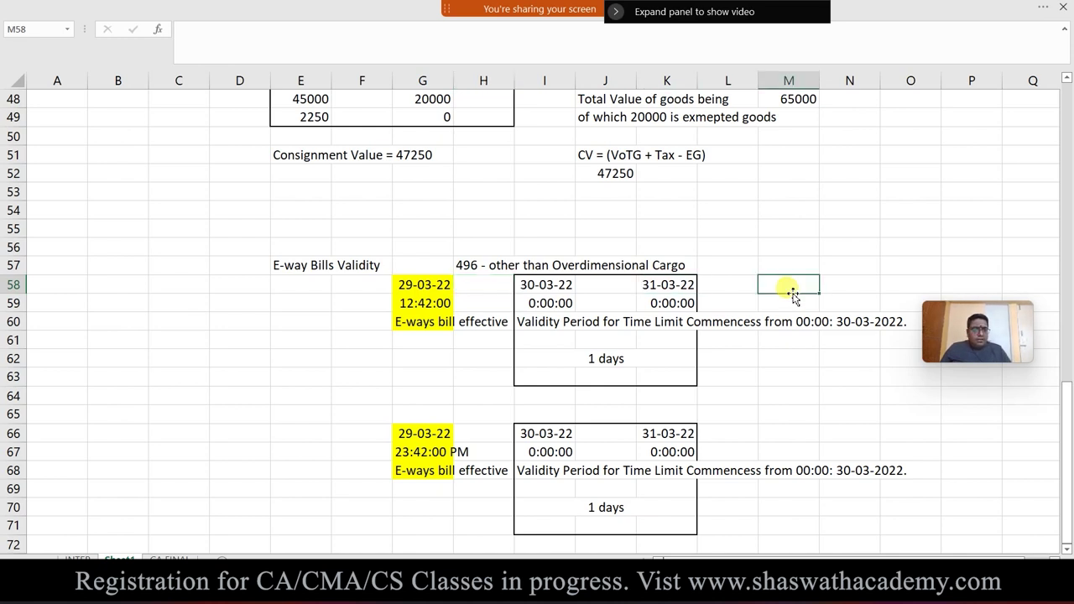
type("0")
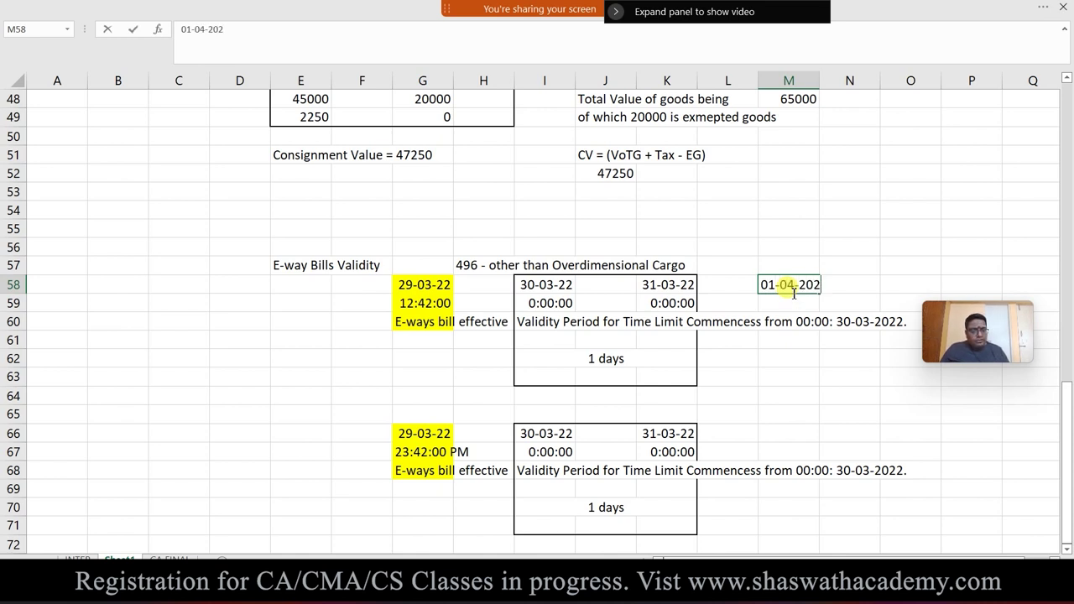
type("1-04-2022")
key("Return")
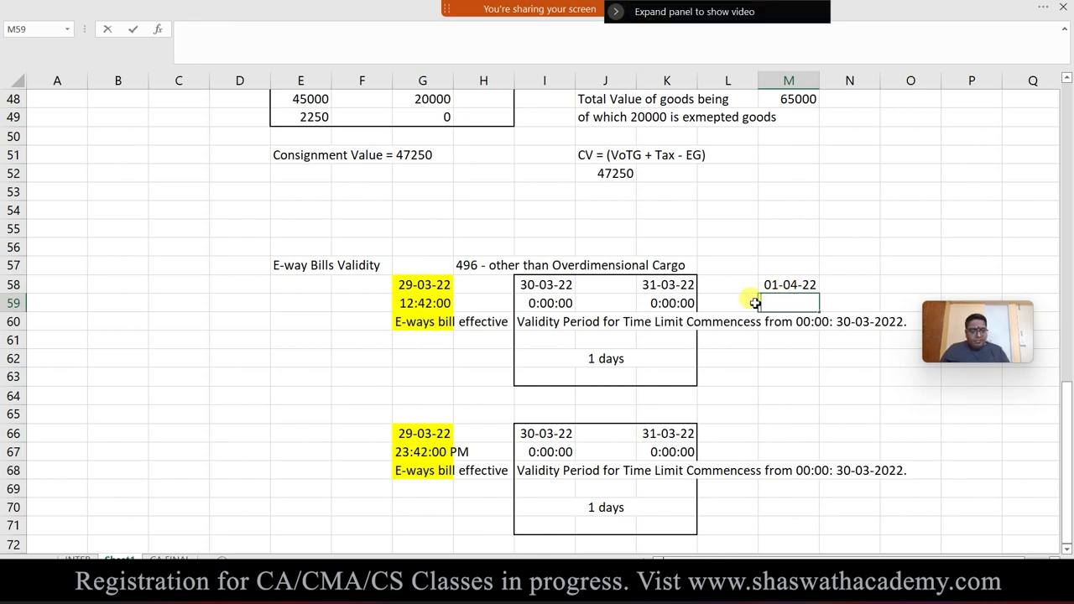
type("00:00:00")
key("Return")
- Enter "2 days" in M62
key("Return")
key("Return")
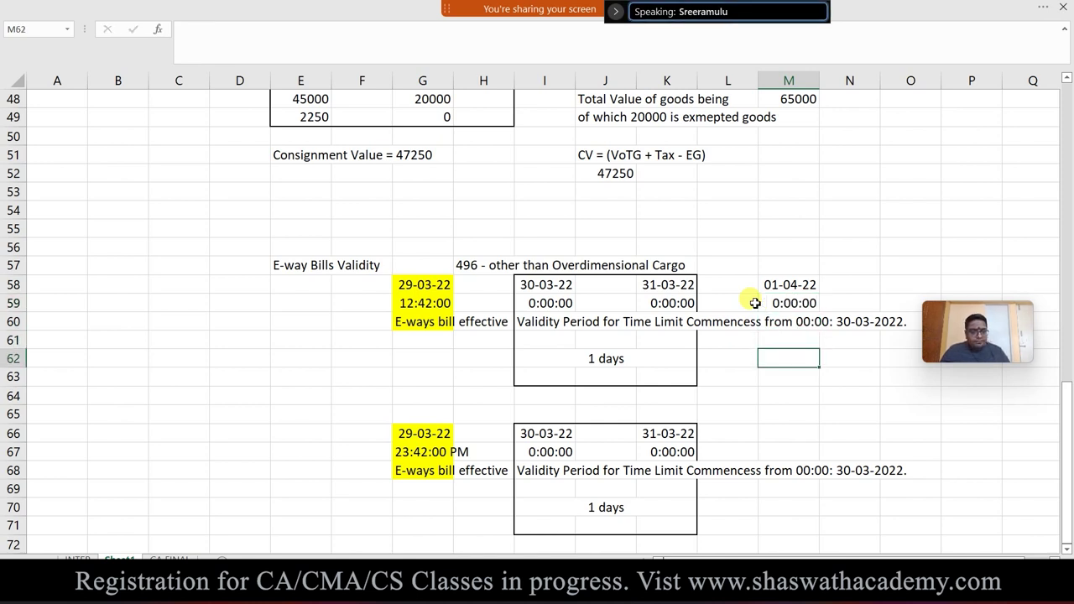
type("2 days")
key("Return")
- Enter the date 02-04-2022 in O58 and copy the time from M59 into O59
left_click(898, 279)
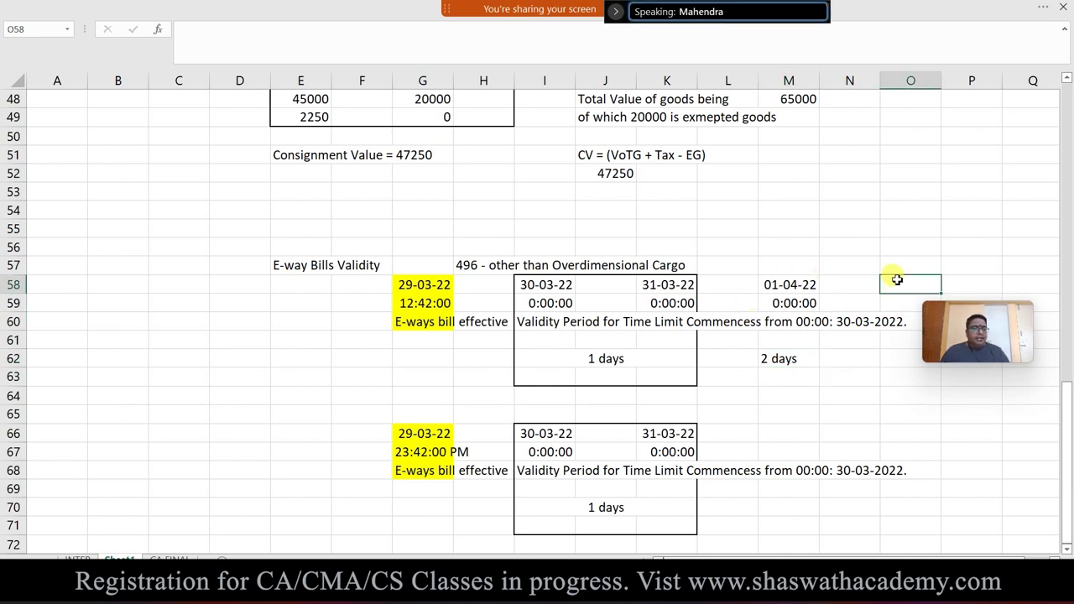
type("02-")
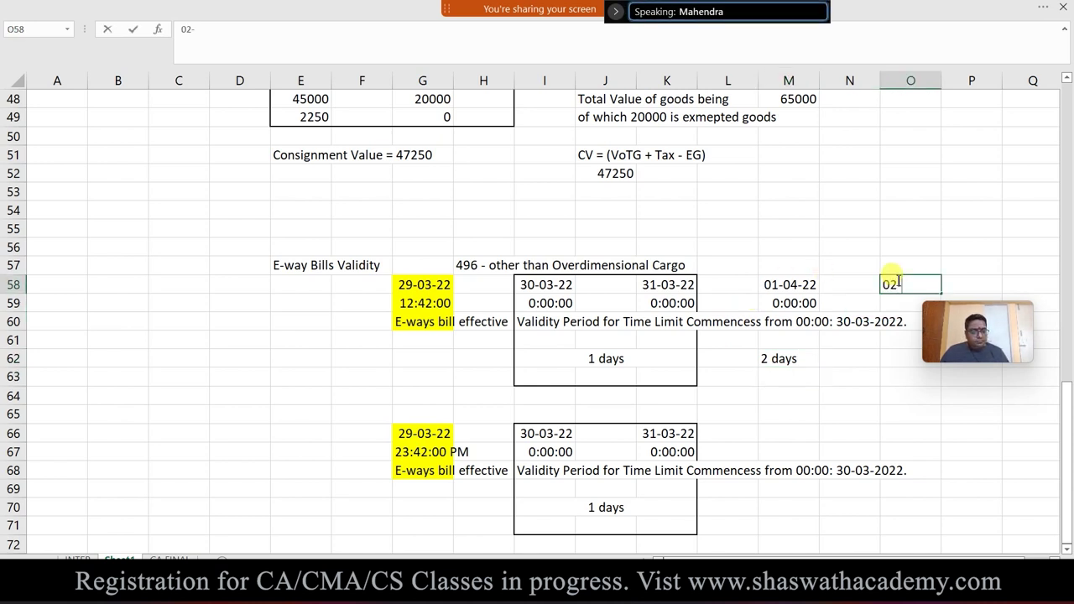
type("04-2022")
key("Return")
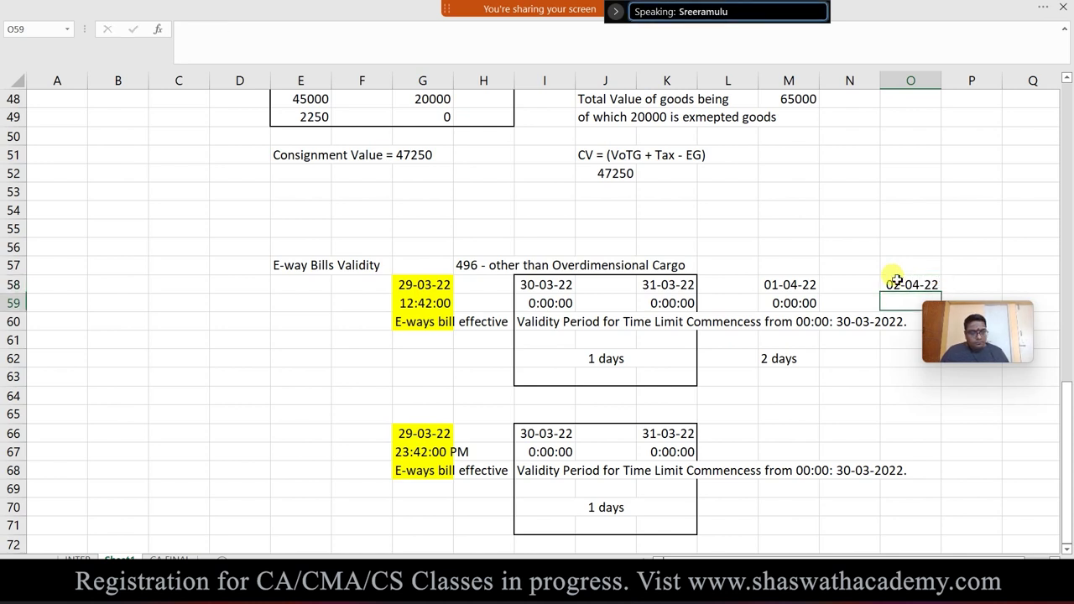
key("Left")
key("Left")
key("ctrl+c")
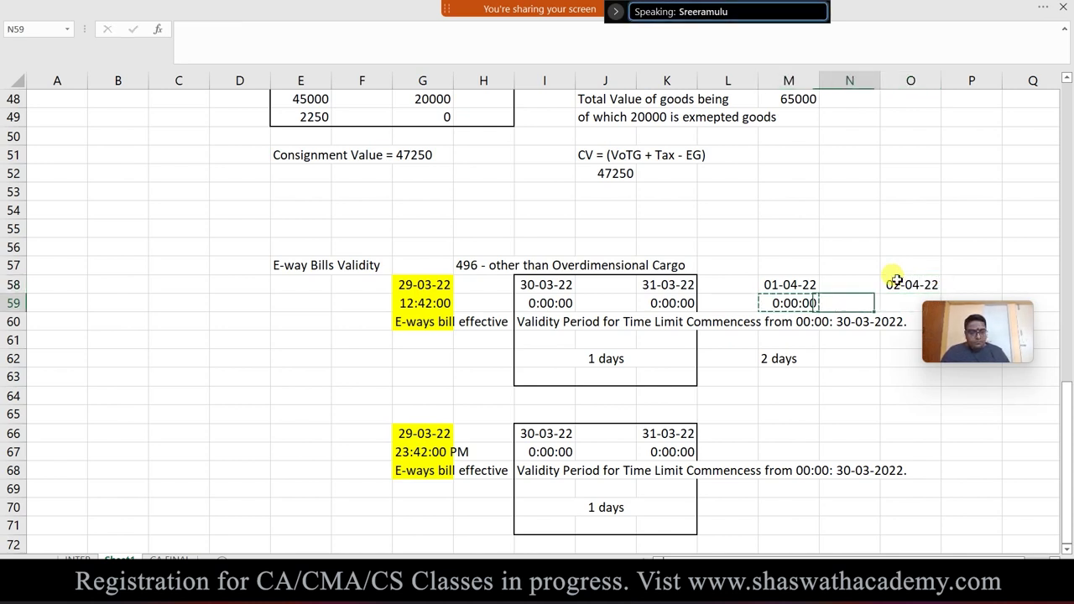
left_click(896, 280)
key("Down")
key("Return")
- Enter "3 day" in O62
key("Down")
key("Down")
key("Down")
key("Down")
key("Up")
type("3")
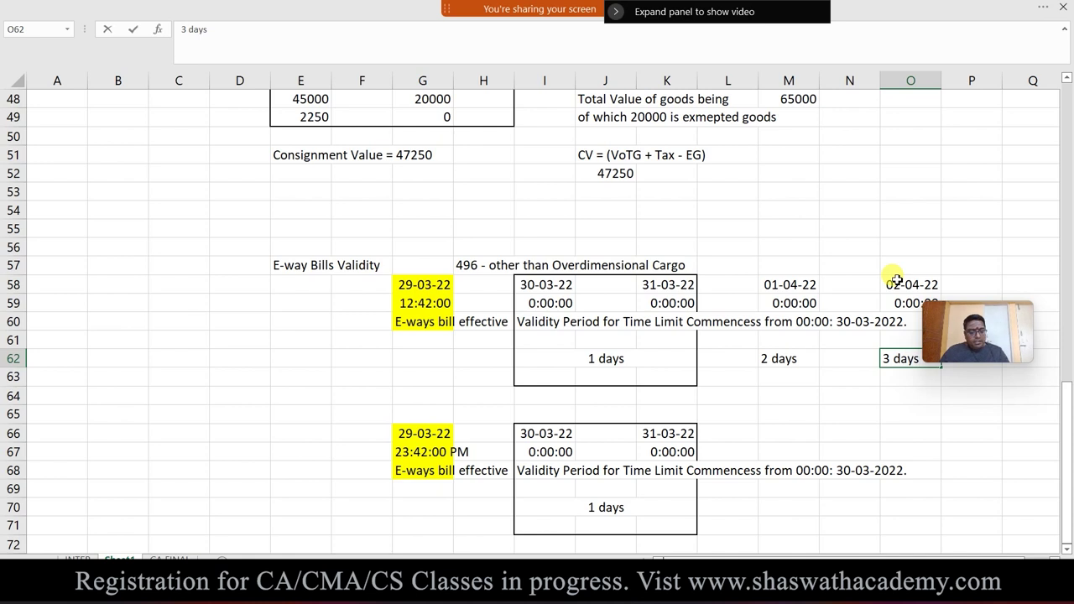
type(" day")
key("Return")
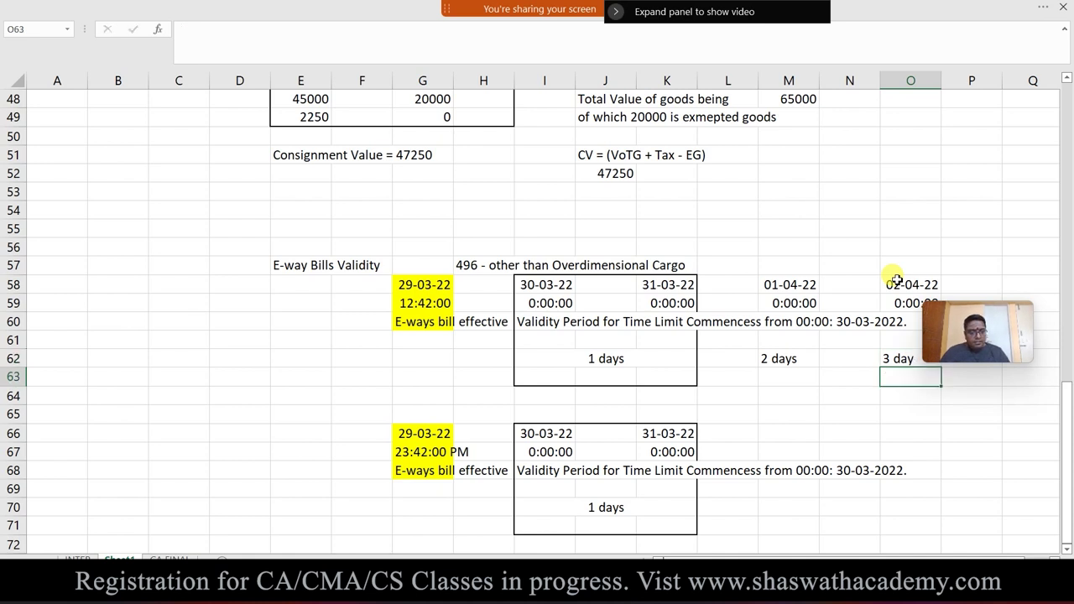
- Correct the day labels to "2 day" in M62 and "1 day" in I62
left_click(811, 359)
key("Return")
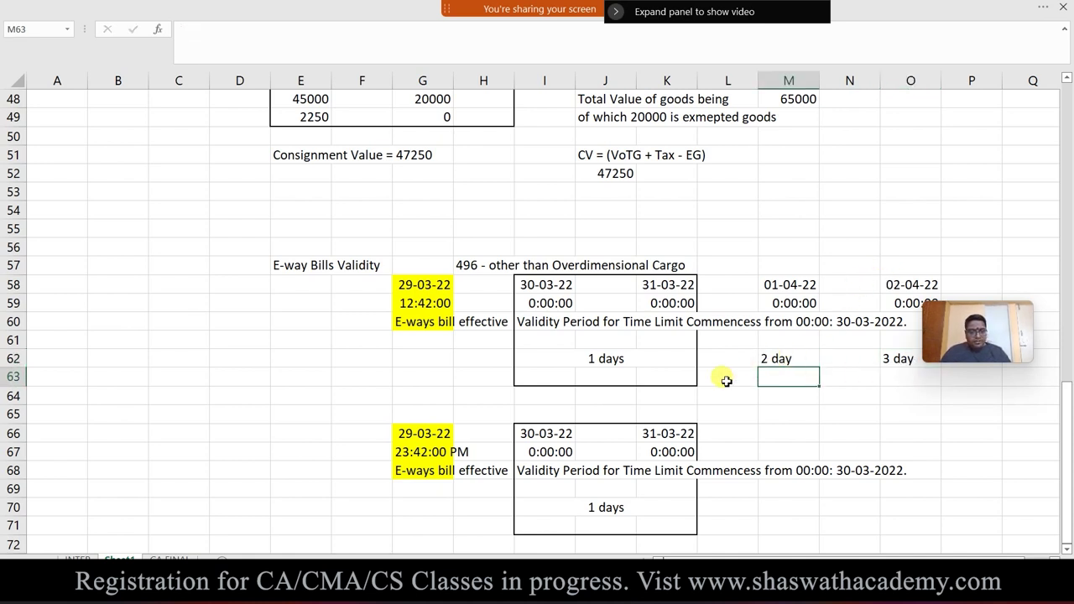
left_click(635, 360)
key("BackSpace")
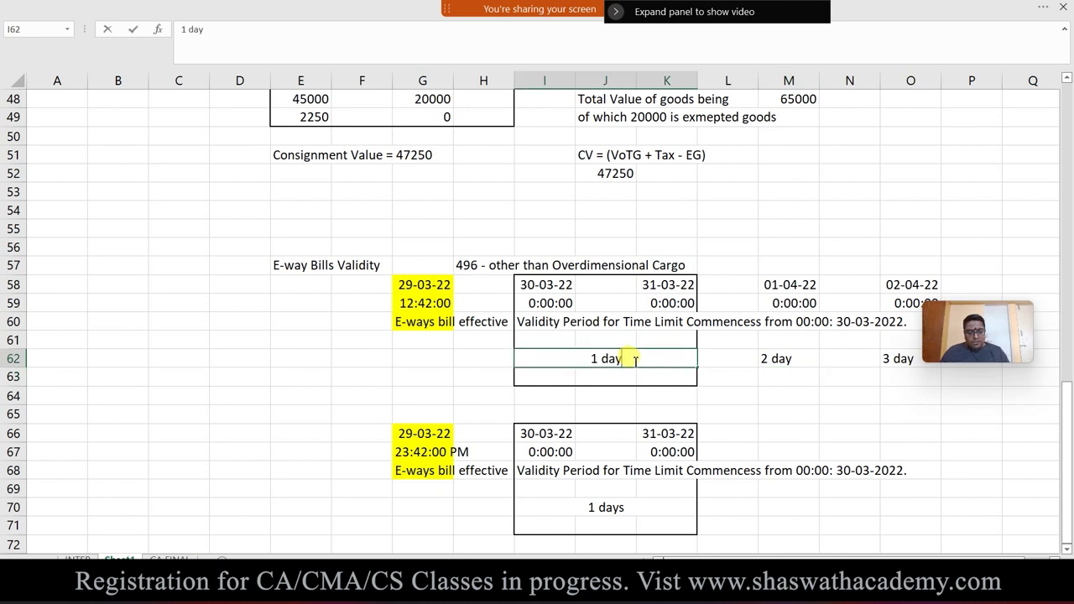
key("Return")
- Enter "E-way Bill Expiers" in O64
left_click(902, 393)
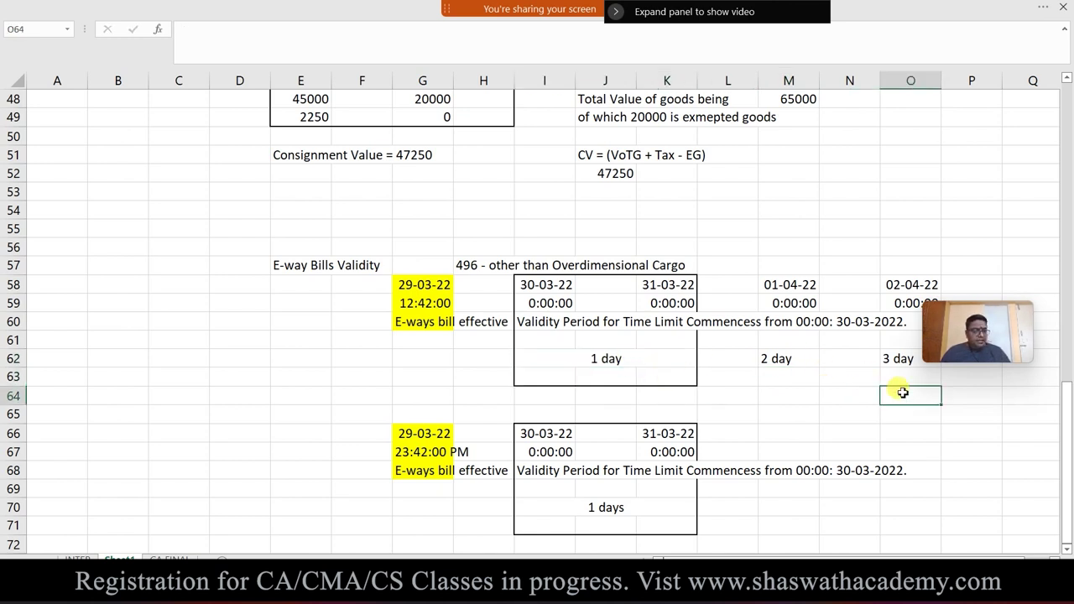
type("E-ways")
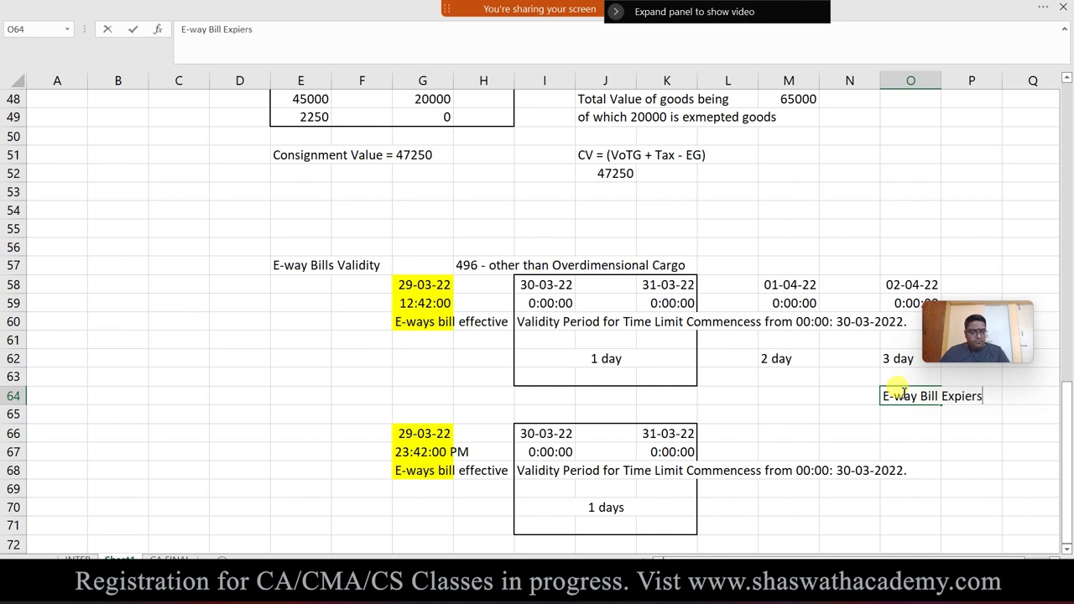
key("Return")
- Review the upper validity example by highlighting the date blocks from 30-03-22 to 02-04-22, the third-day label and the expiry note
left_click(899, 305)
left_click_drag(899, 286, 962, 400)
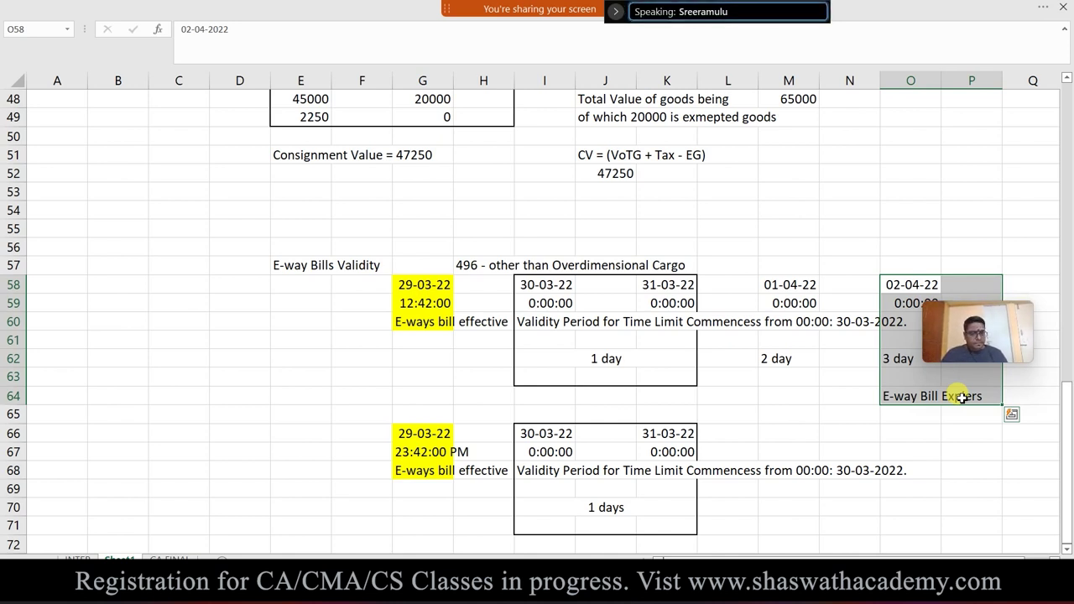
mouse_move(569, 284)
left_mouse_down()
mouse_move(600, 283)
mouse_move(696, 360)
mouse_move(697, 379)
left_mouse_up()
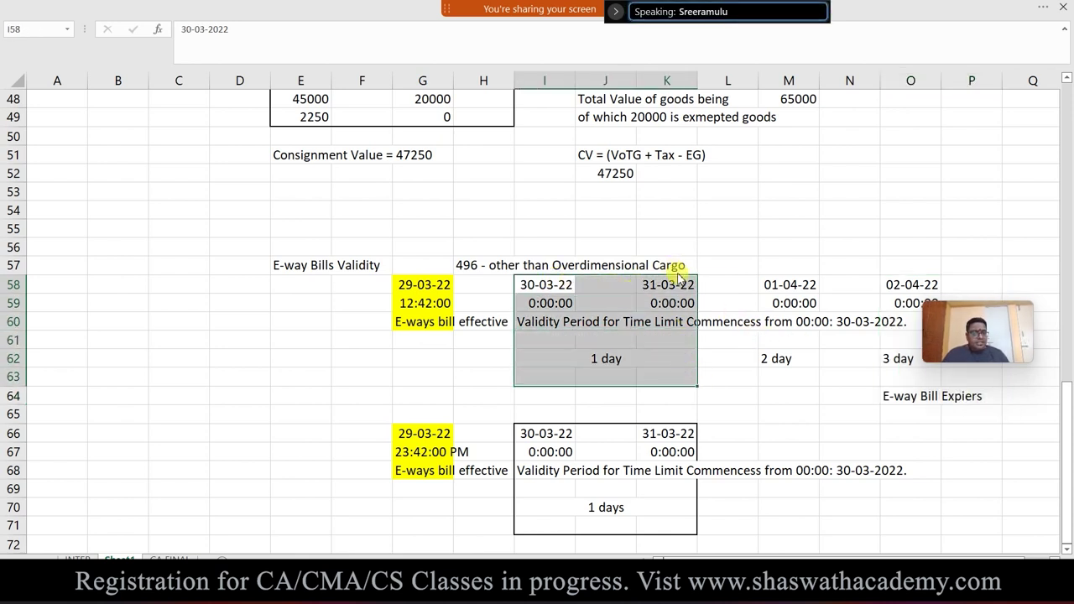
left_click_drag(675, 286, 782, 370)
left_click_drag(804, 288, 897, 361)
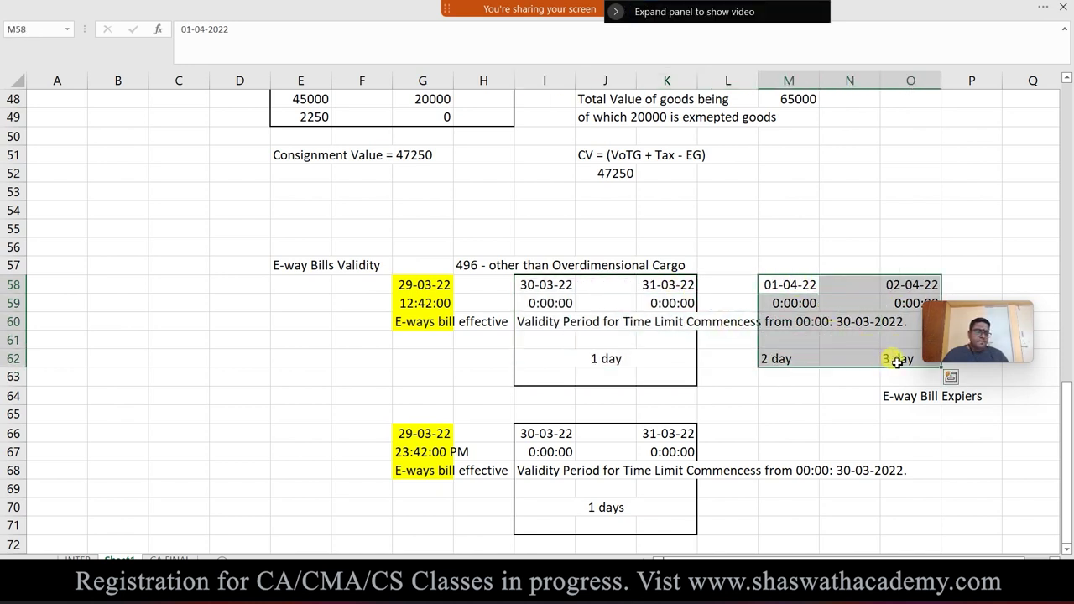
left_click(900, 359)
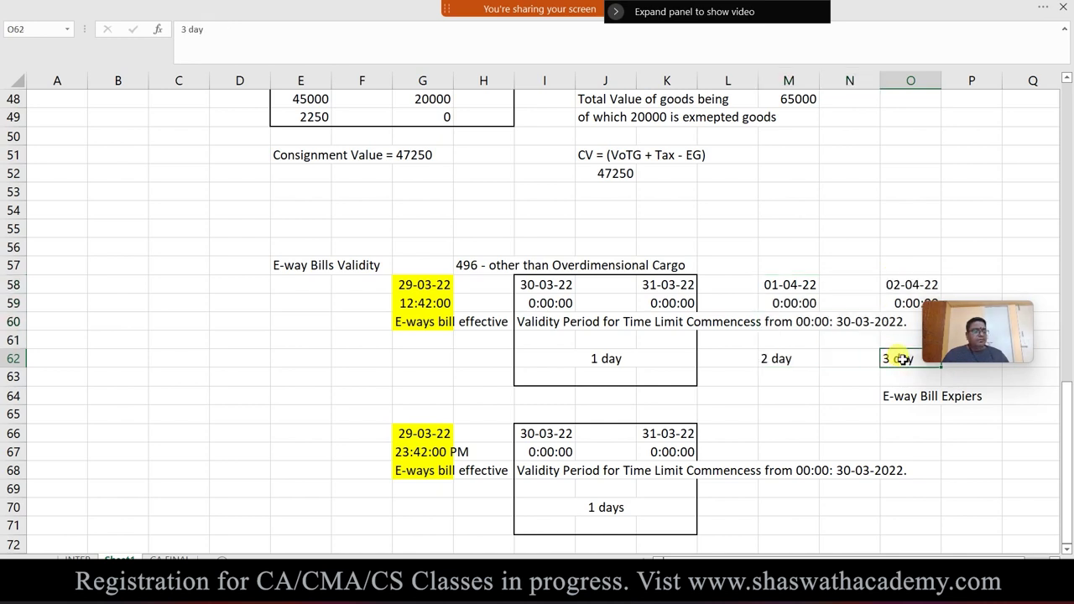
left_click(900, 397)
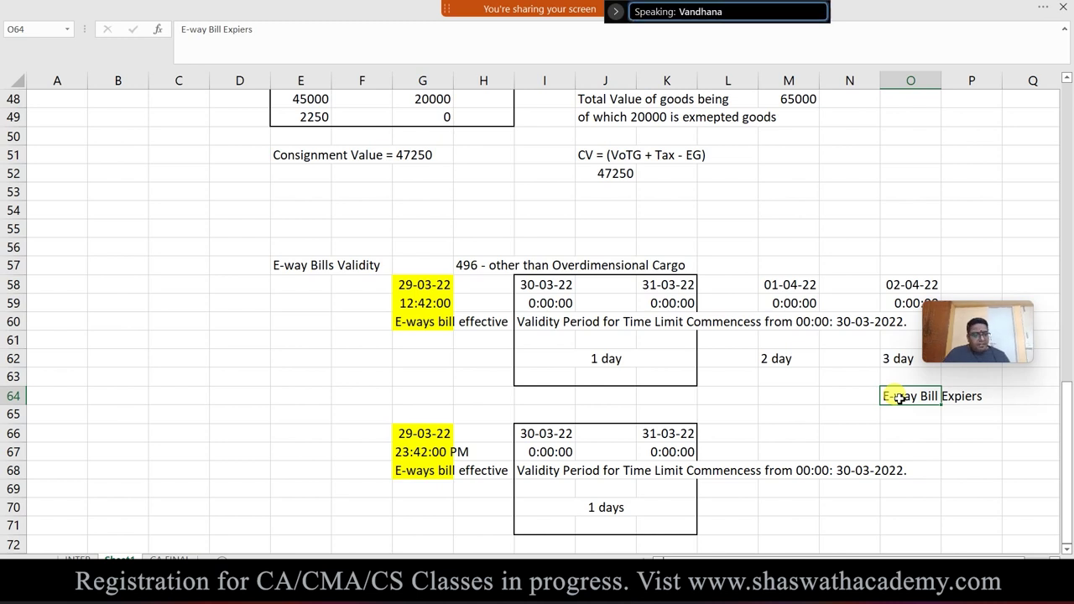
- On the INTER sheet, go through the E-way Bill topics Validity in F16 and Restirction on E-way in F17
left_click(77, 558)
left_click(296, 330)
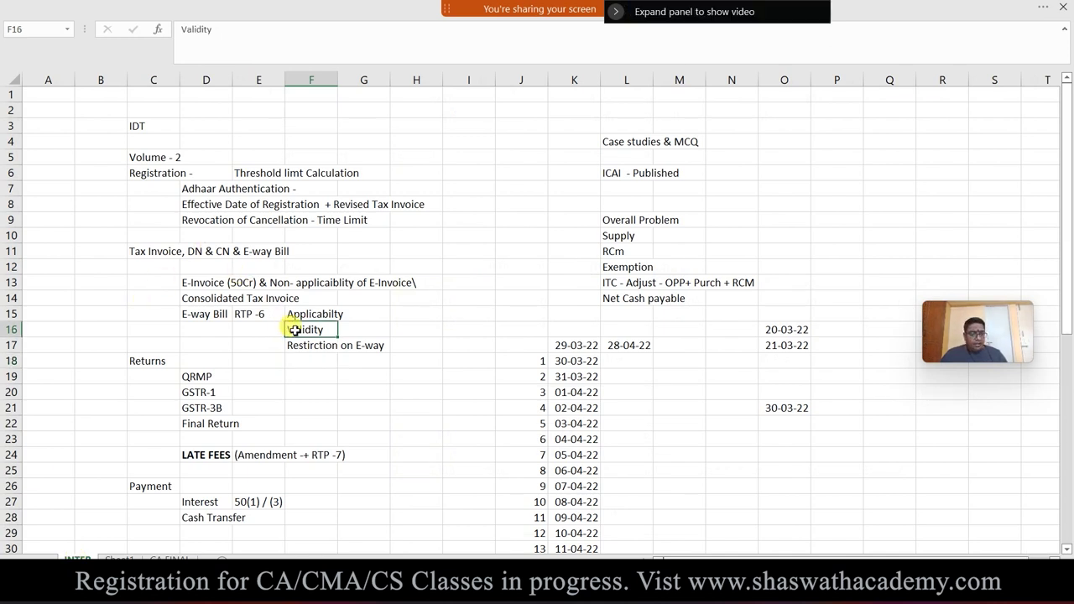
left_click(302, 347)
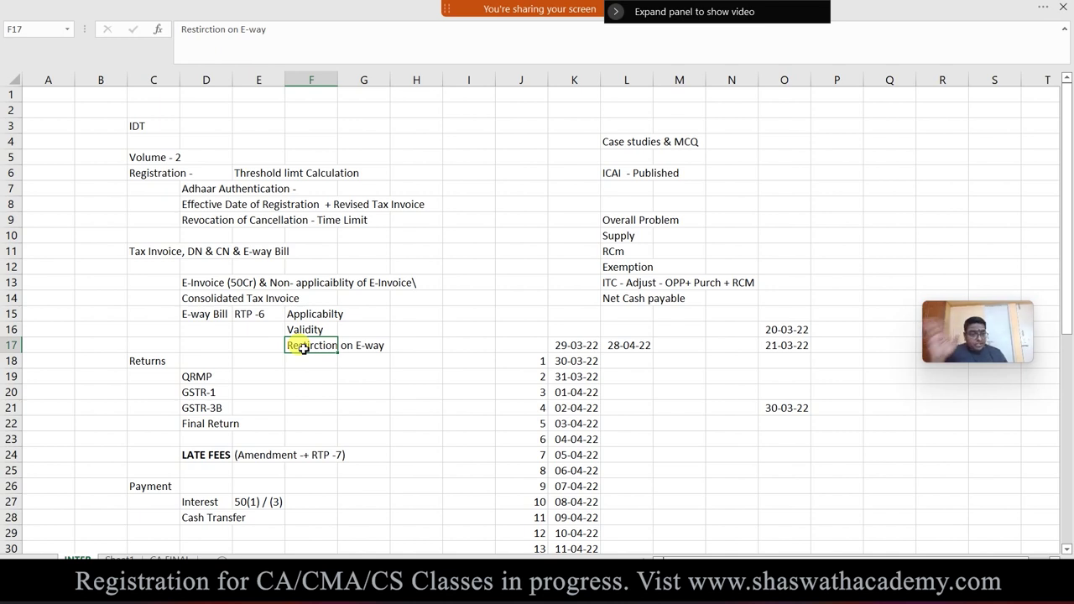
- Switch to the Word notes, find the section on restriction of furnishing information in Part A of FORM EWB-01, and highlight "Rule – 138E" in its heading
key("alt+Tab")
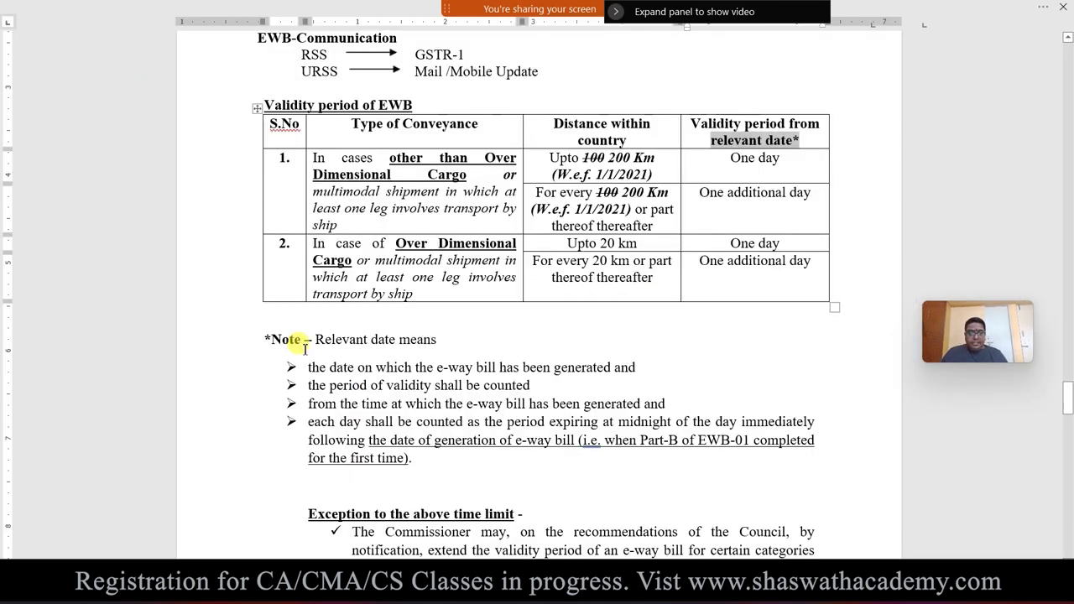
scroll(422, 327, "up", 12)
scroll(422, 323, "up", 2)
scroll(420, 323, "down", 2)
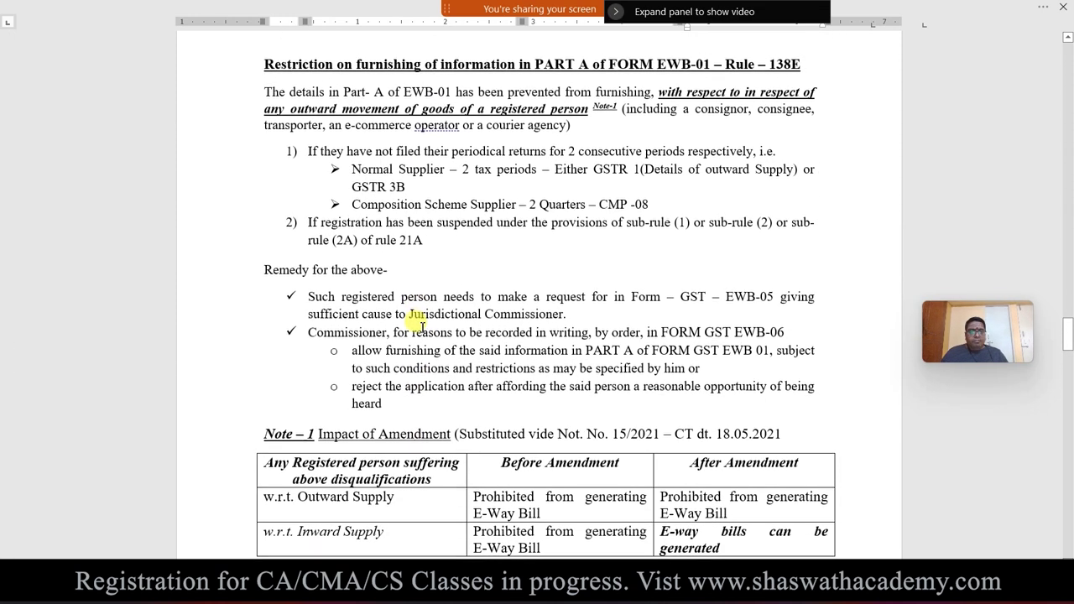
scroll(419, 324, "down", 1)
left_click_drag(714, 55, 821, 65)
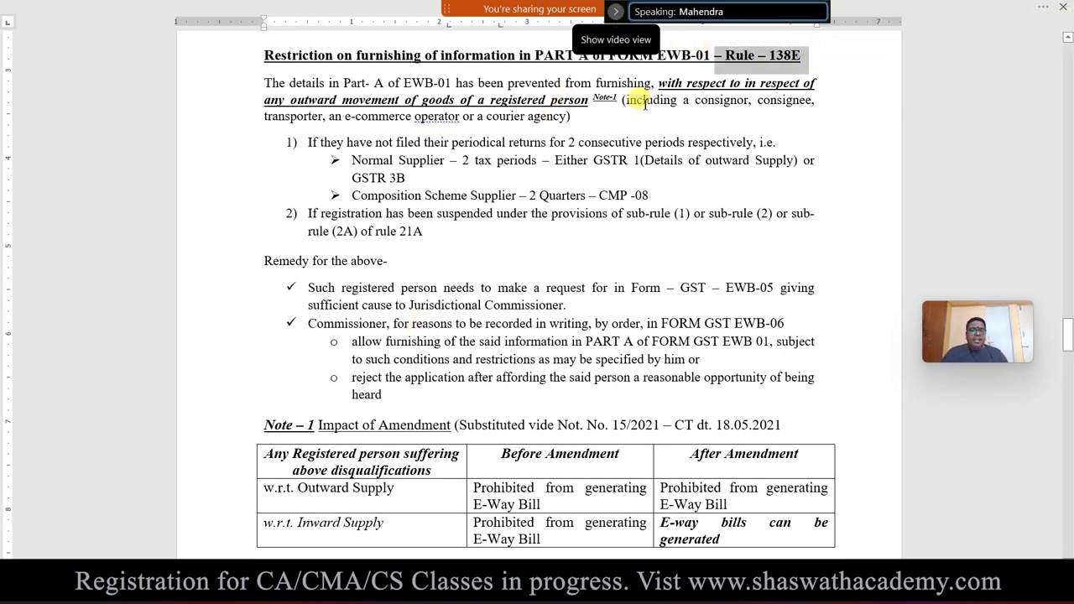